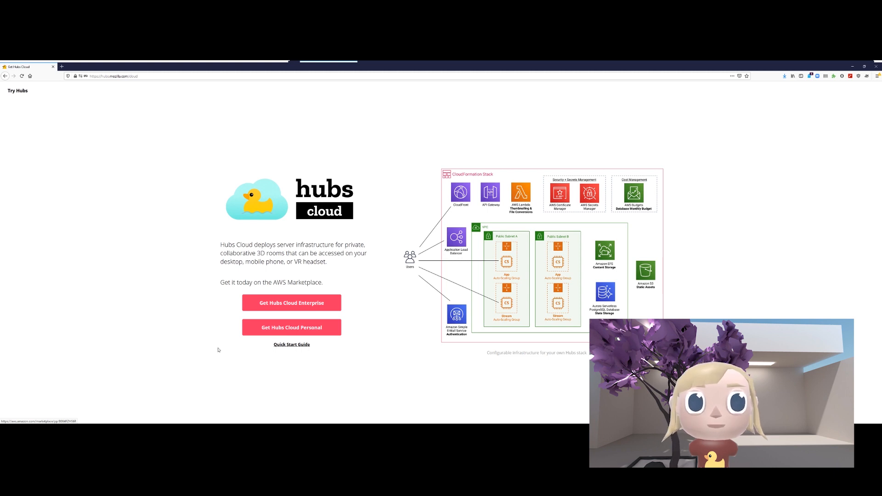
- Open the Hubs Cloud Personal listing on AWS Marketplace from the Hubs Cloud page
click(309, 332)
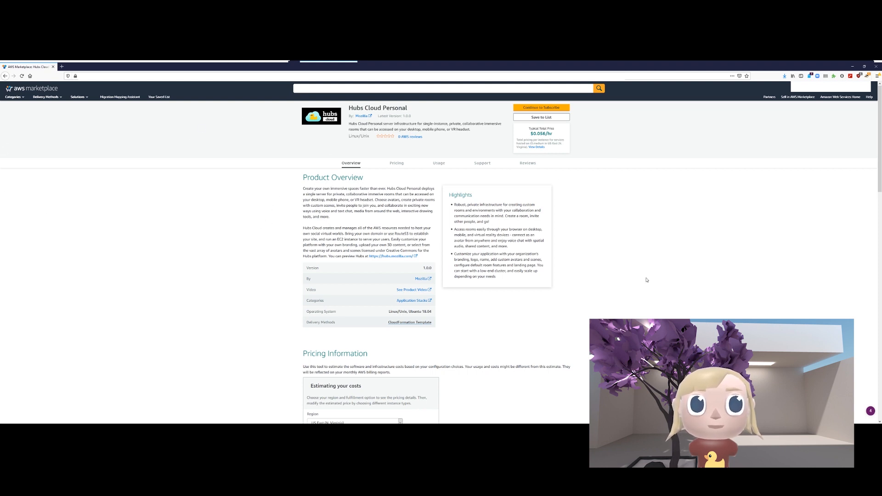
scroll(353, 291, down, 3)
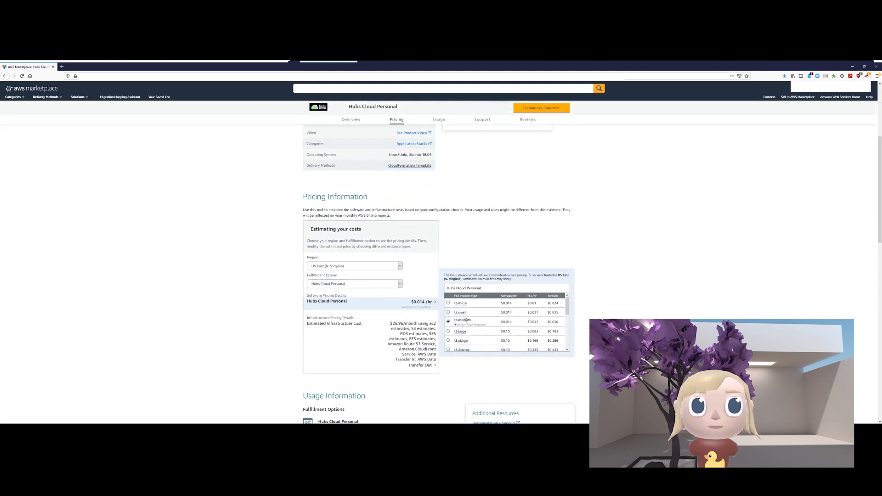
scroll(473, 276, down, 2)
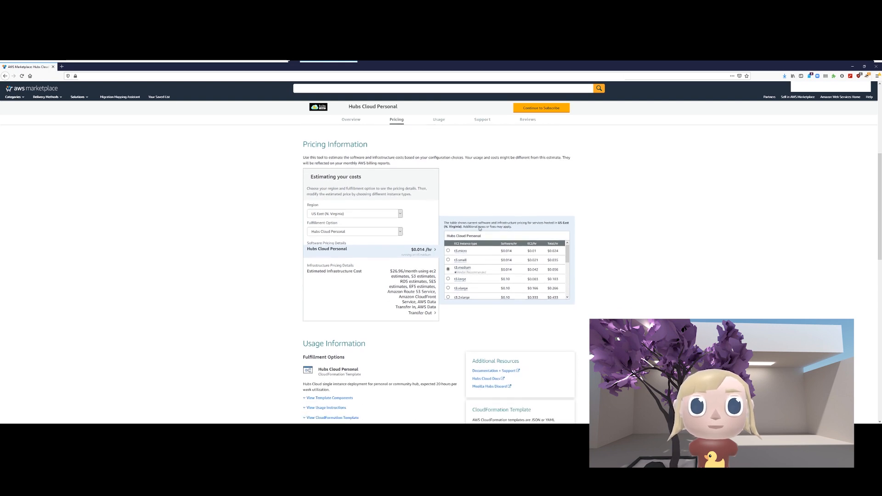
scroll(480, 228, down, 4)
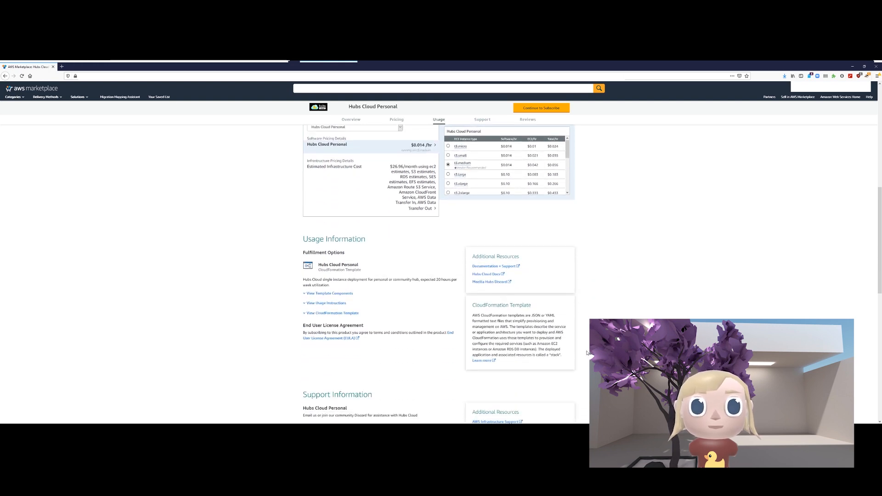
scroll(586, 350, up, 10)
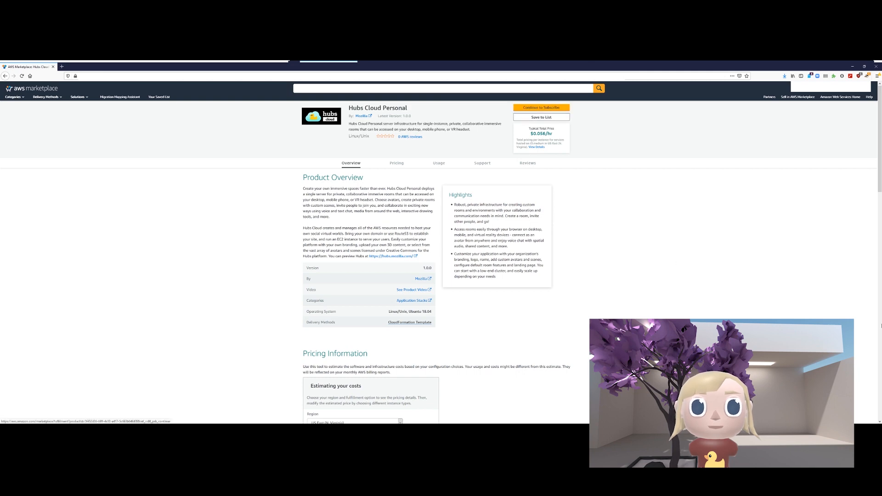
scroll(572, 135, down, 2)
scroll(508, 221, down, 5)
scroll(507, 221, down, 2)
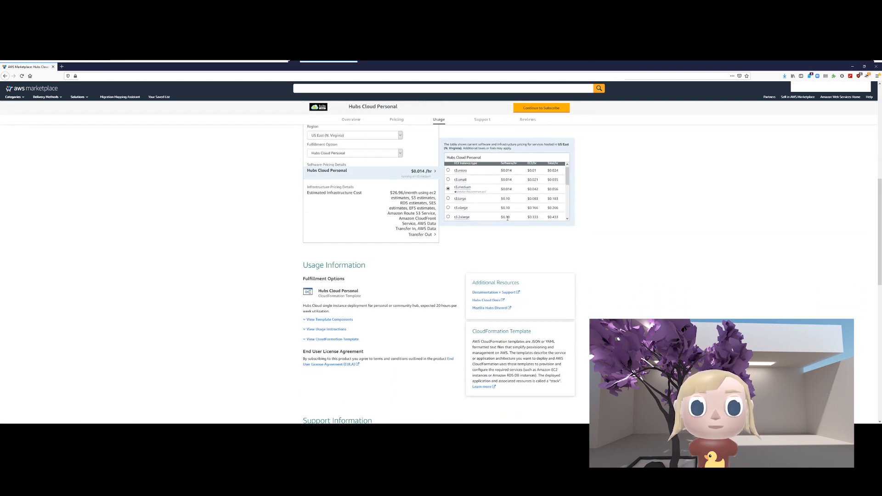
scroll(508, 221, up, 3)
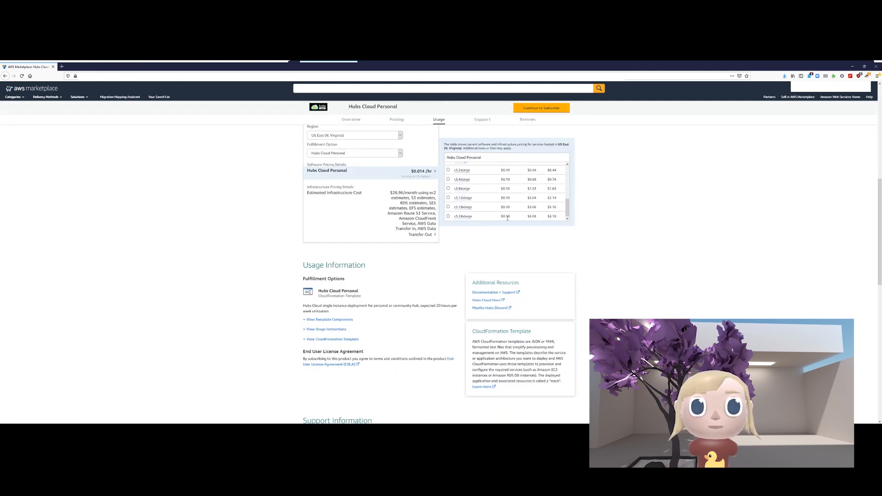
scroll(621, 183, up, 4)
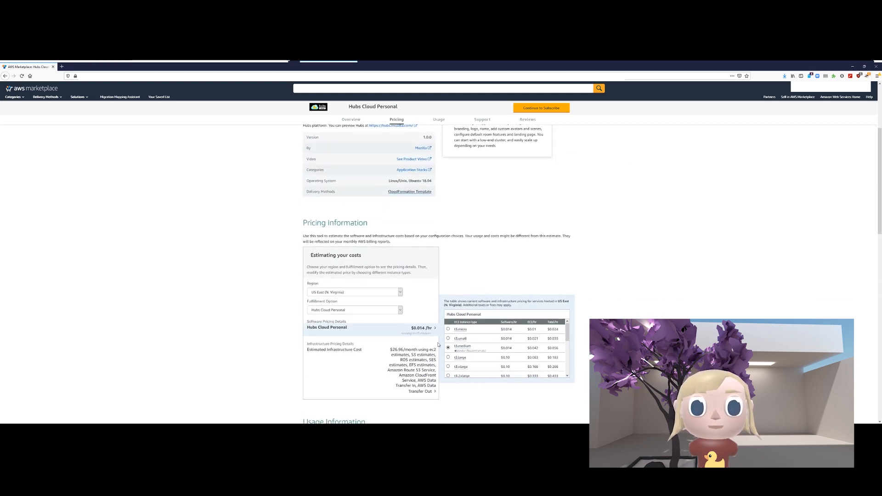
mouse_move(466, 347)
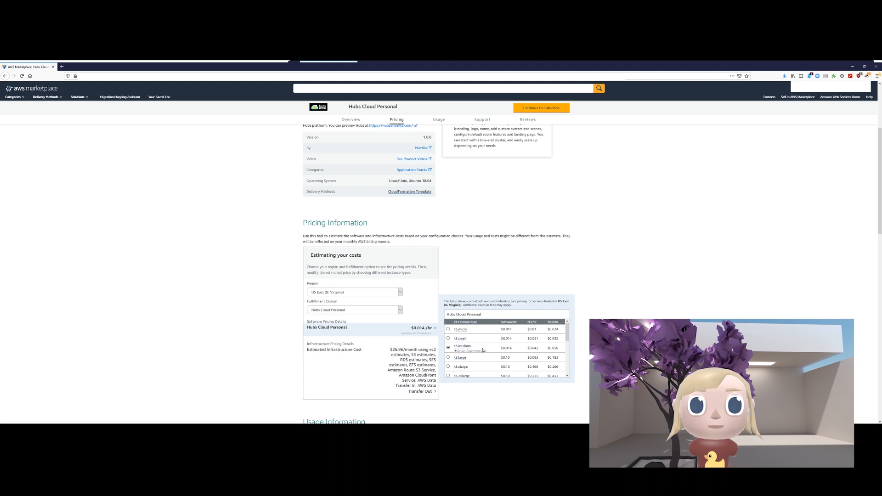
mouse_move(464, 329)
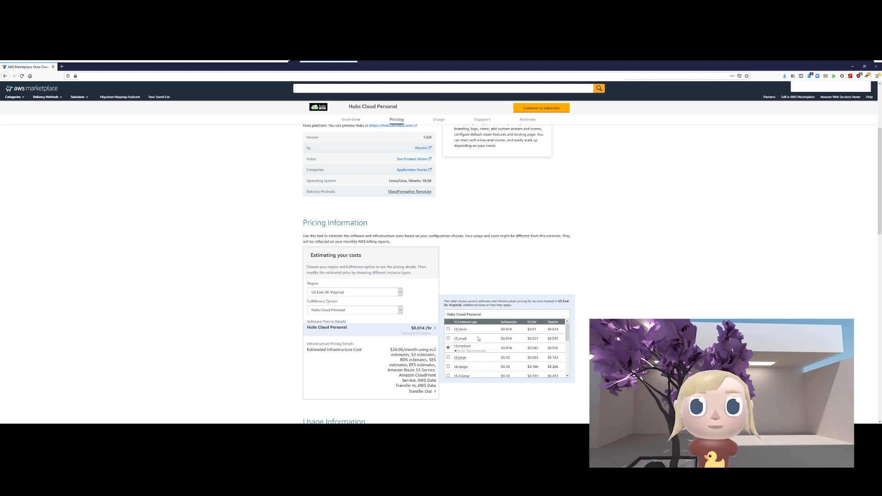
scroll(490, 340, down, 10)
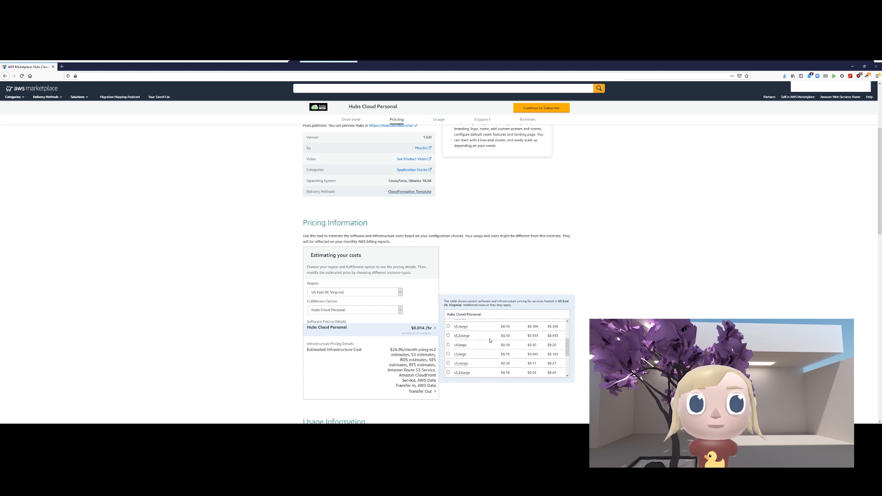
mouse_move(456, 375)
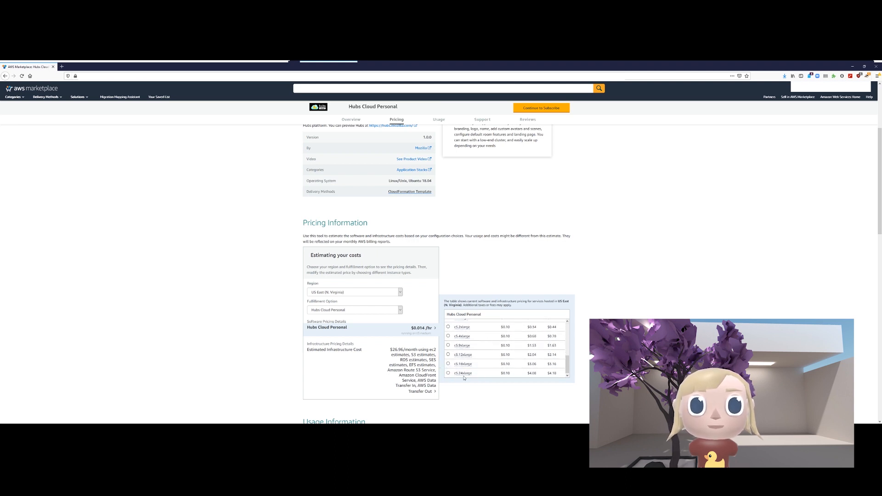
scroll(475, 341, up, 10)
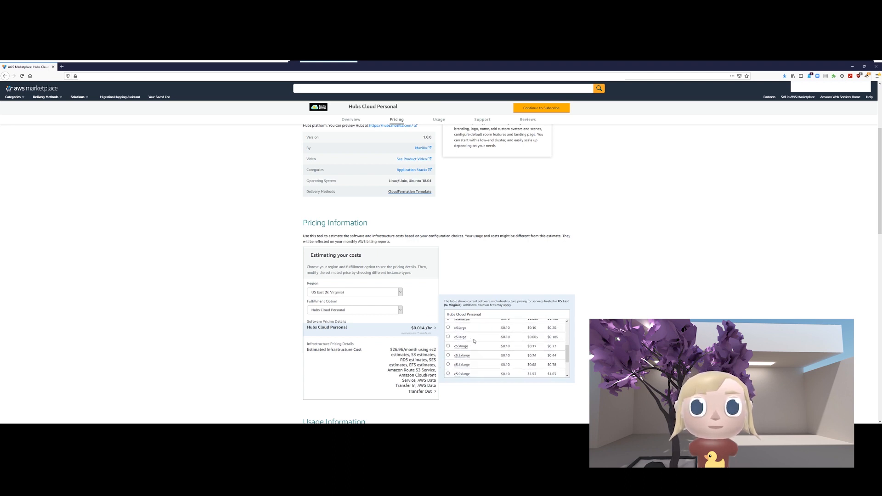
scroll(474, 341, down, 3)
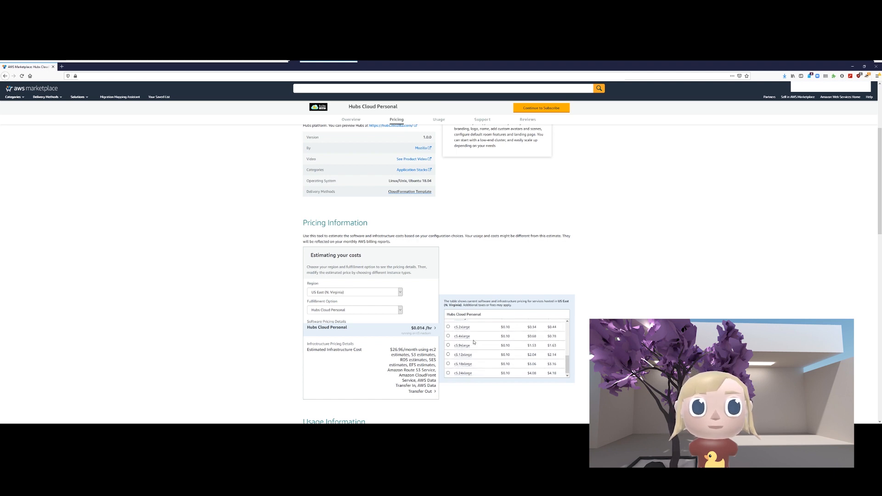
scroll(474, 342, up, 2)
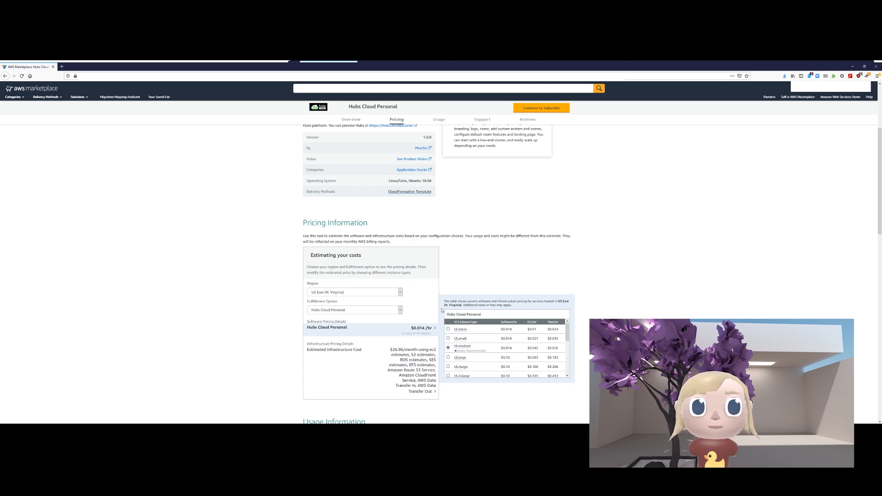
scroll(524, 239, up, 3)
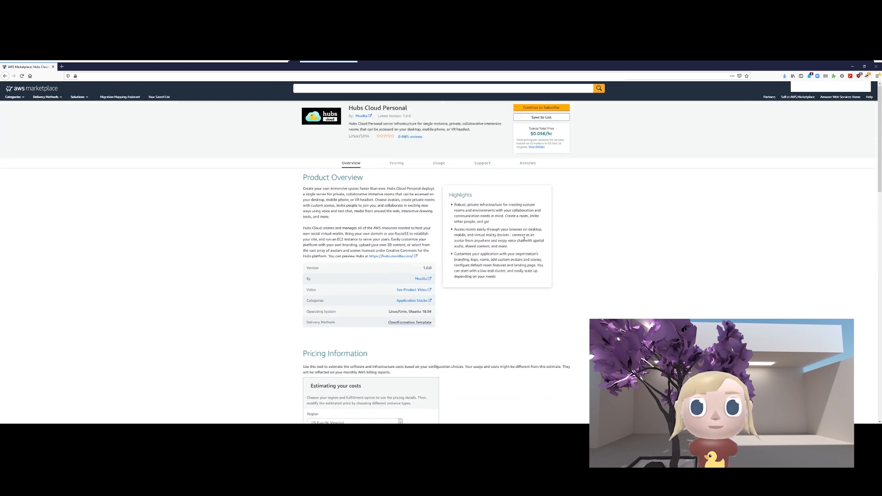
- Subscribe to Hubs Cloud Personal and continue to its launch page (version 1.0.0, US East N. Virginia)
click(555, 108)
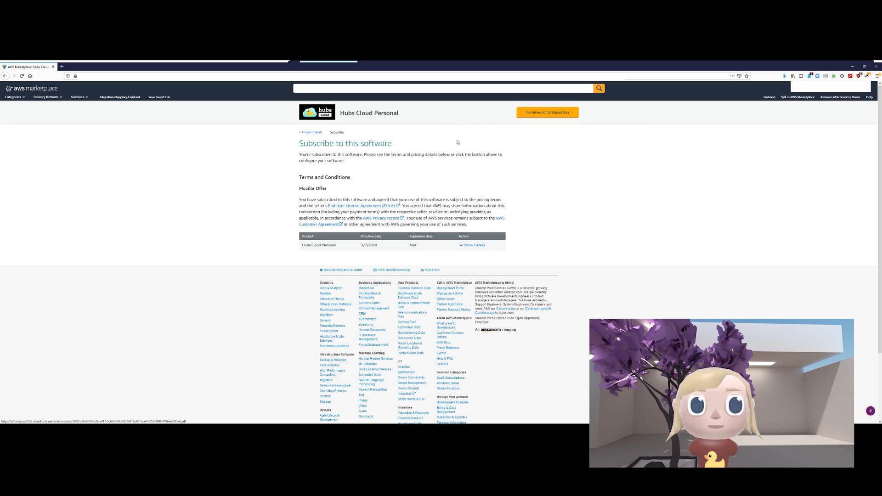
click(557, 119)
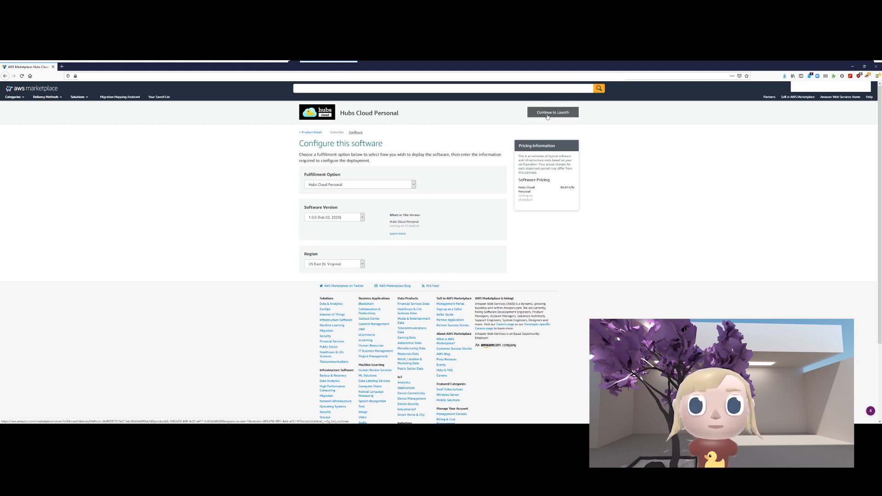
drag(401, 223, 426, 222)
click(426, 223)
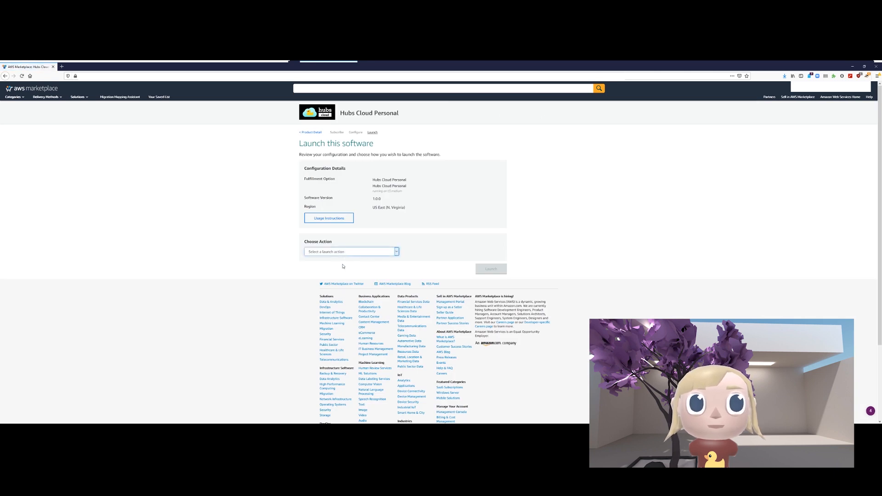
- Launch Hubs Cloud Personal via CloudFormation, opening Create stack with the S3 template URL
click(308, 272)
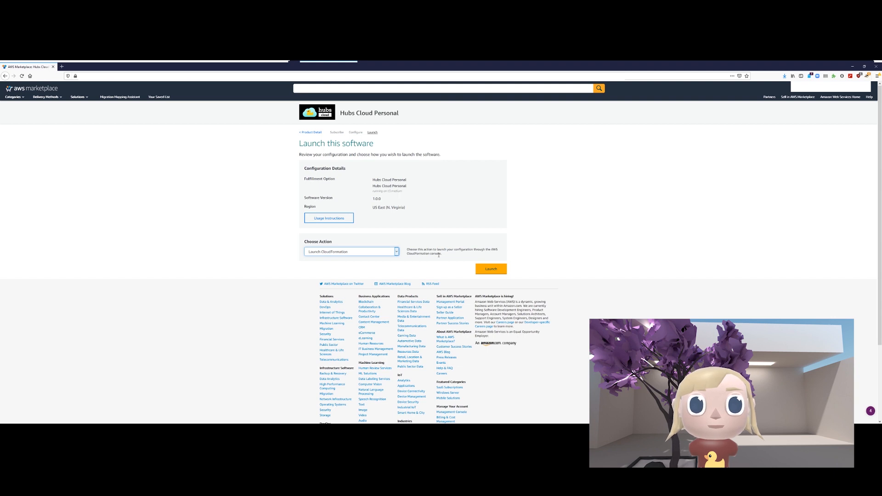
click(488, 268)
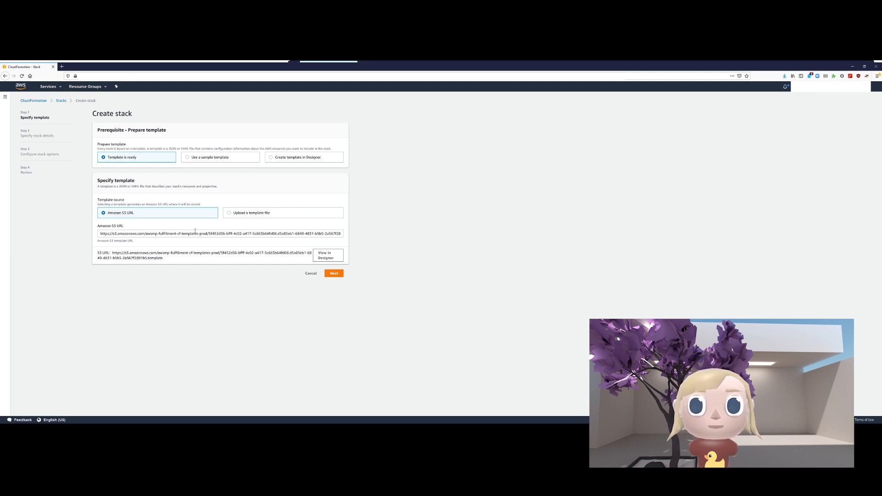
- Name the stack my-hubs-cloud-demo and enter the administrator's email address
click(335, 273)
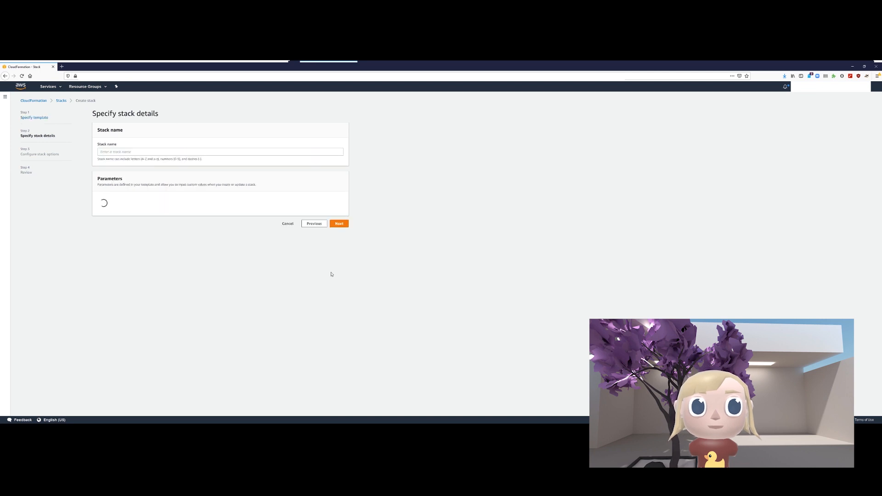
click(133, 151)
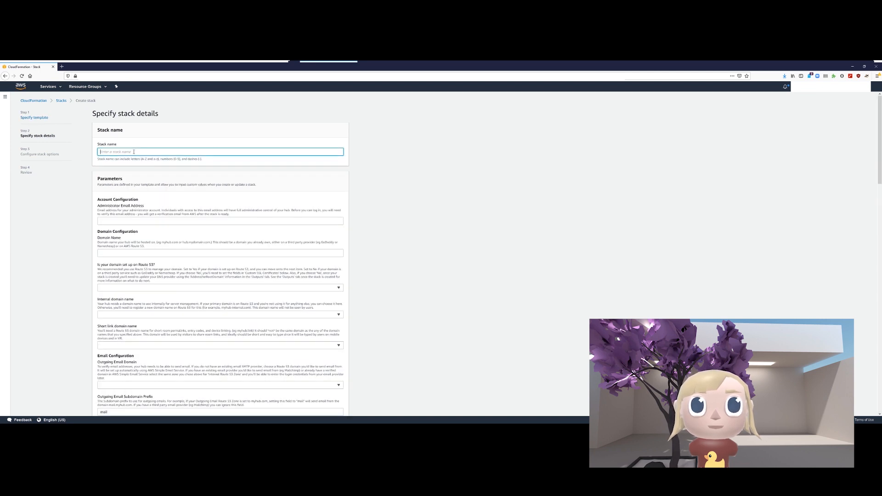
text(my-h)
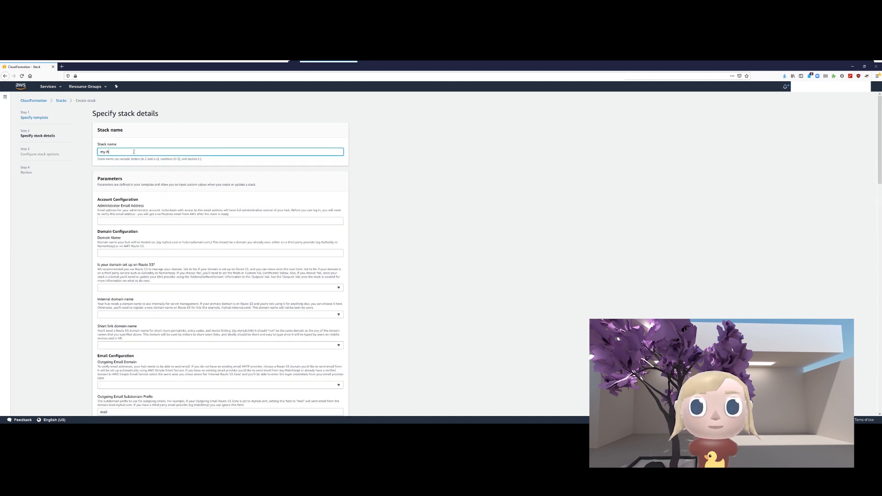
text(ubs-cloud-demo)
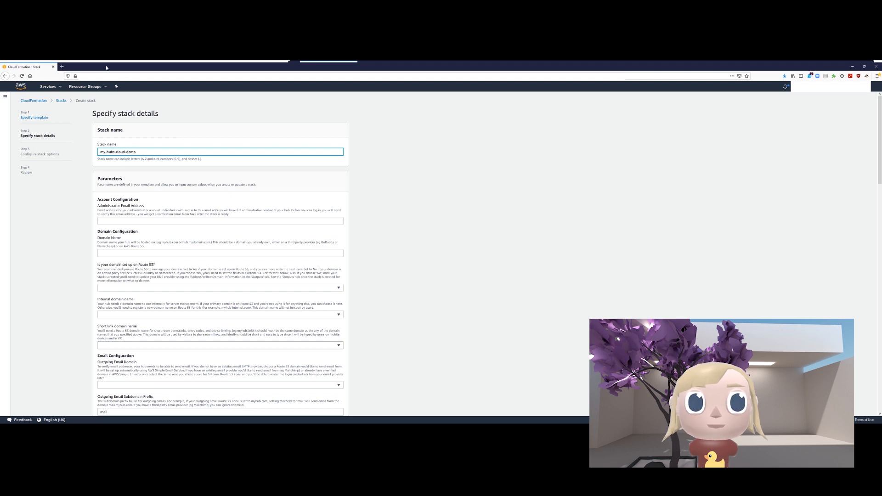
click(132, 220)
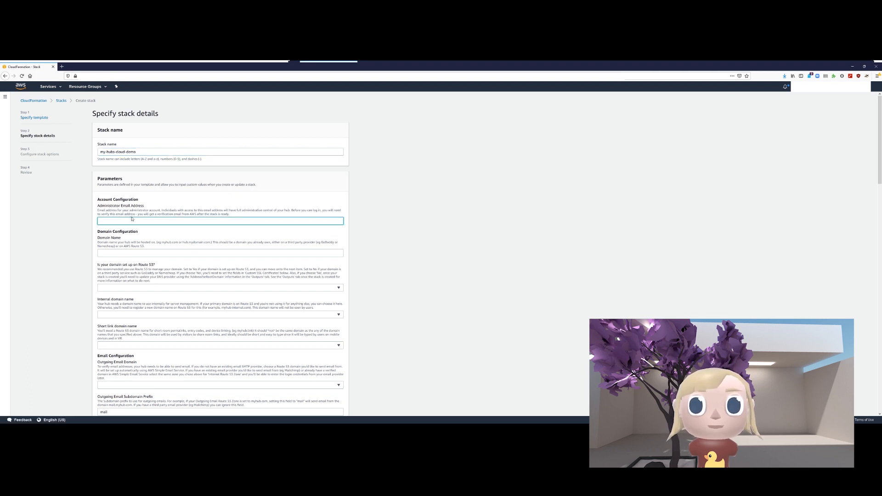
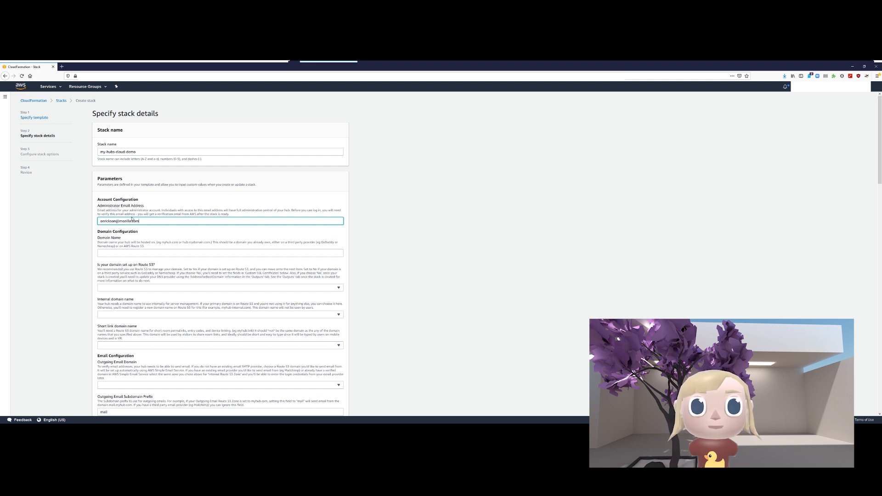
click(170, 253)
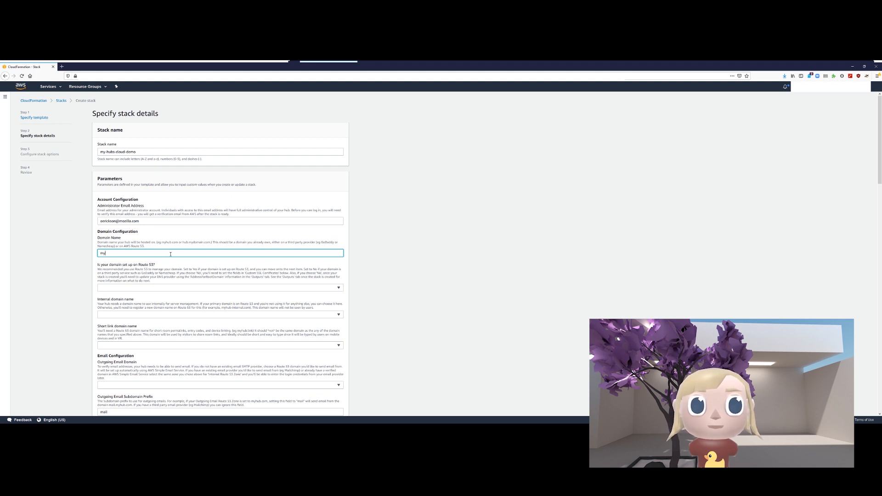
- Finish the domain name myhubscloud.com on Route 53 and choose myhubs.info as internal domain
text(cloud.com)
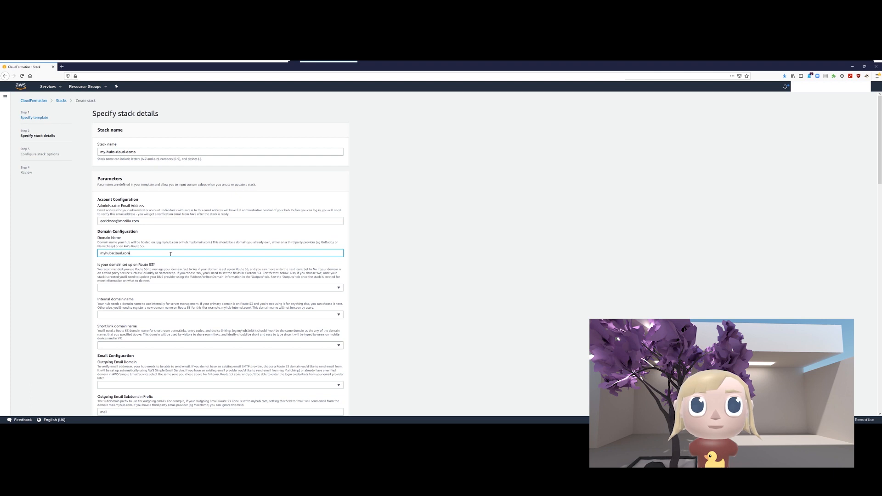
click(158, 288)
click(163, 297)
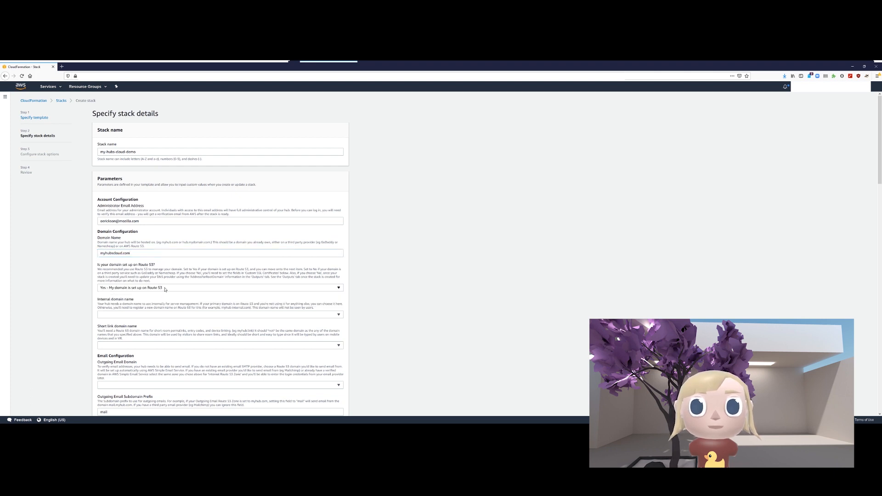
scroll(166, 306, down, 1)
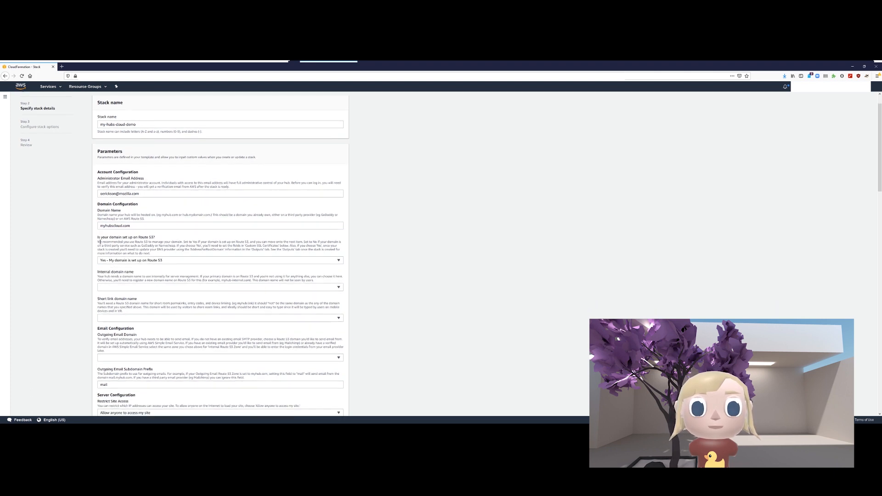
click(154, 289)
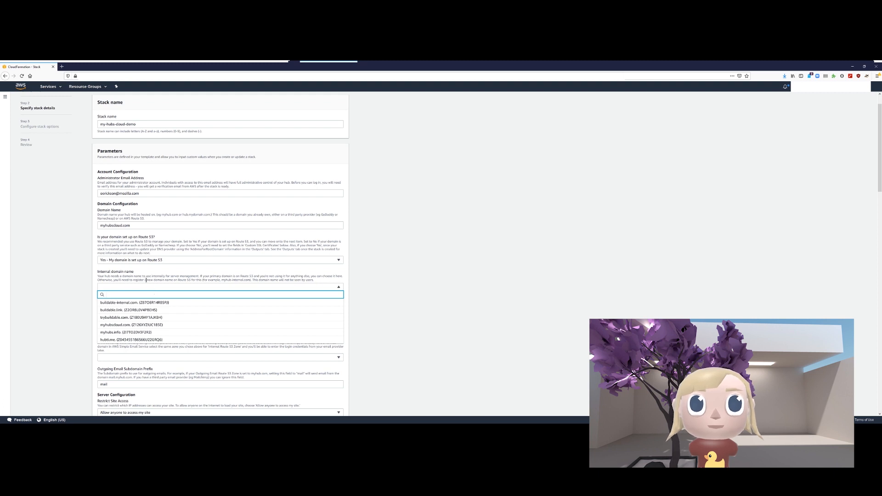
click(131, 332)
double_click(107, 272)
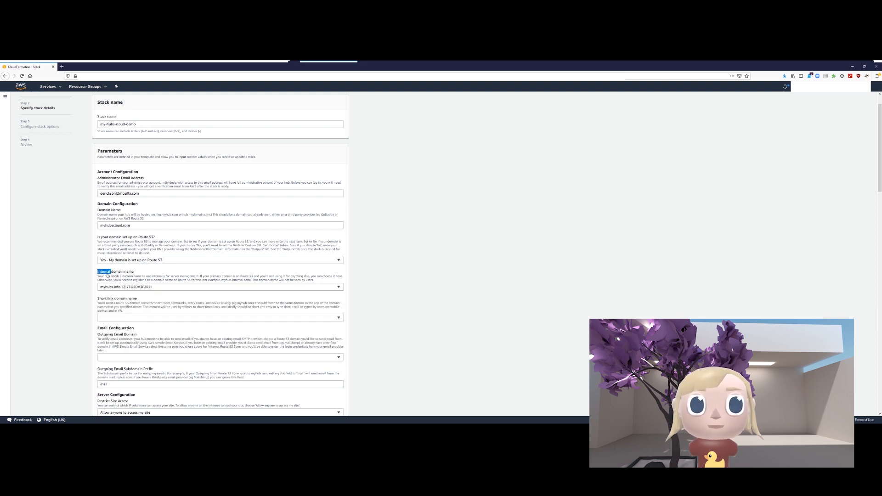
click(366, 278)
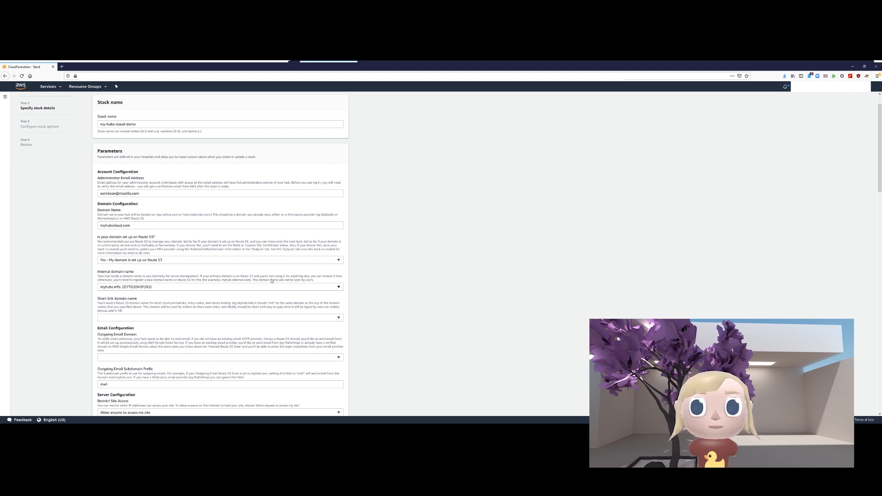
drag(289, 279, 322, 279)
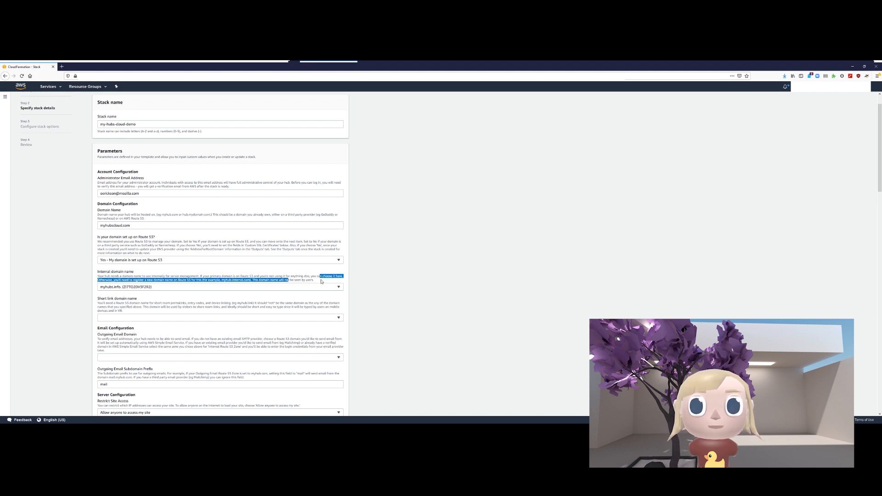
click(321, 280)
- Choose hubti.me as short link domain and myhubscloud.com as outgoing email domain
click(177, 318)
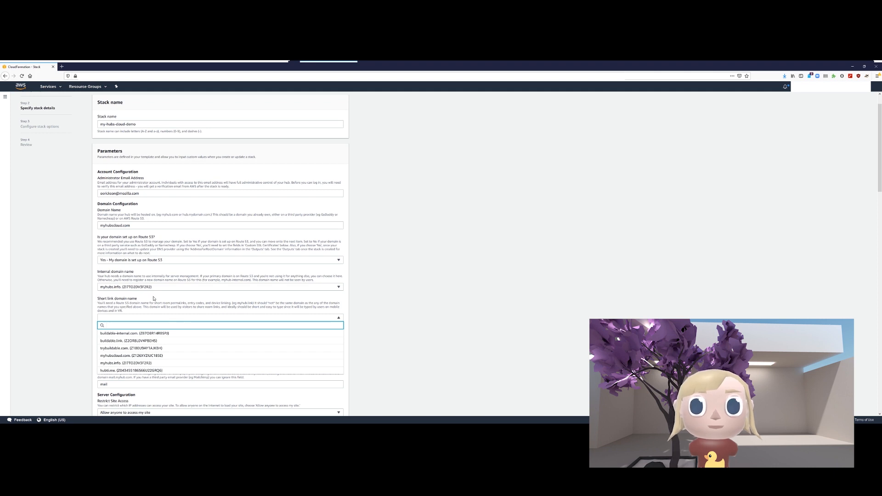
click(126, 368)
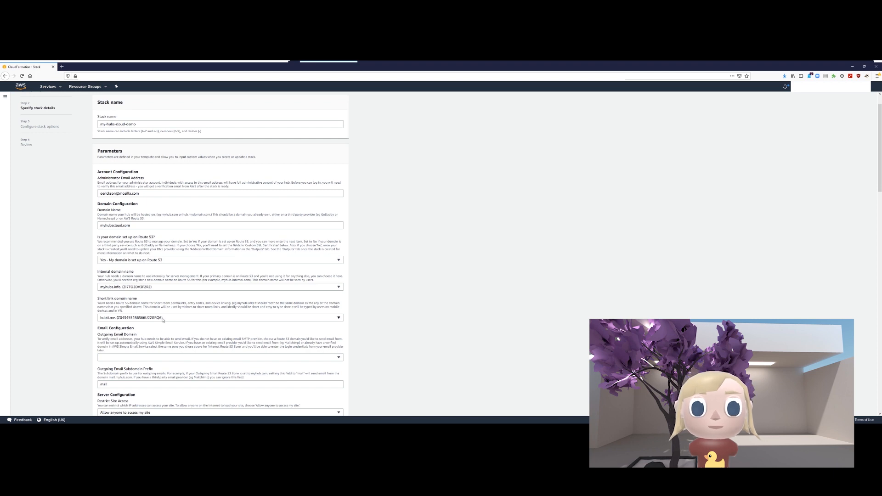
scroll(233, 340, down, 1)
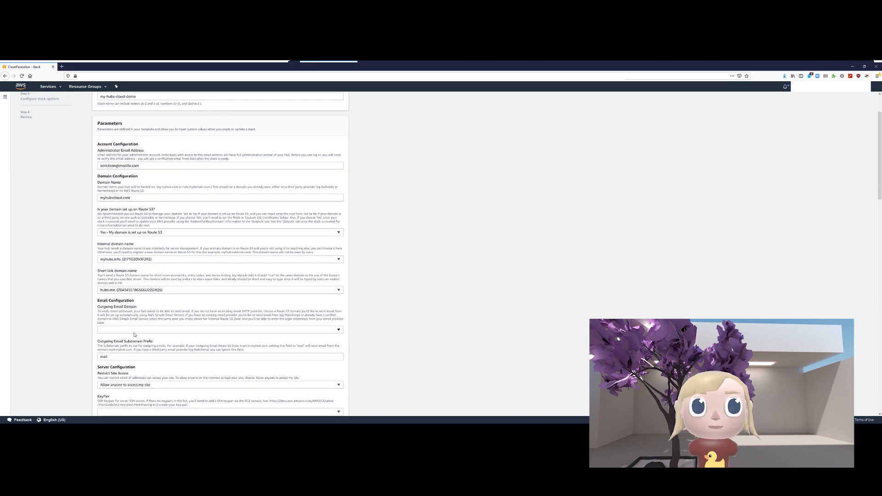
click(133, 330)
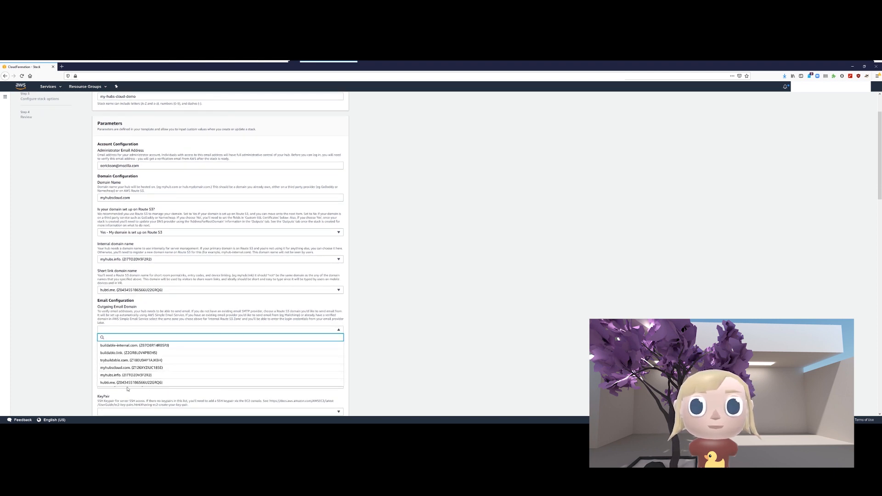
click(131, 368)
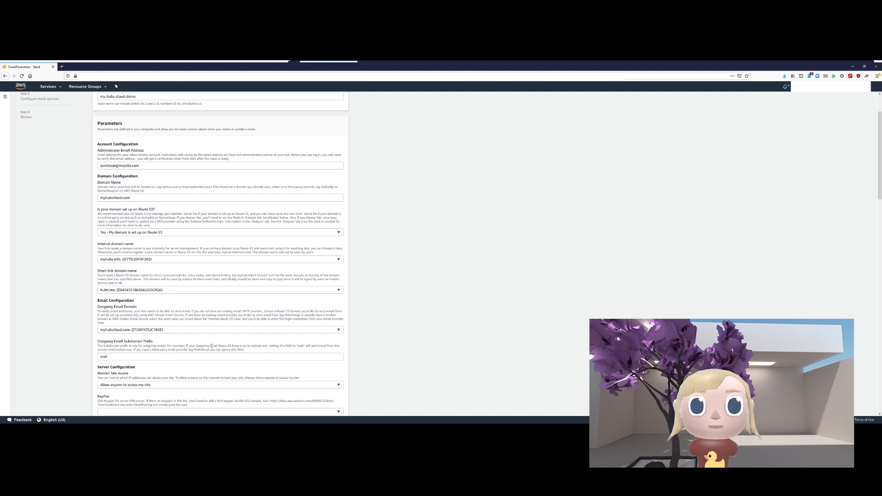
- Select key pair hubs-demo-key and allow SSH to anyone with the secret key and 2FA token
scroll(216, 344, down, 3)
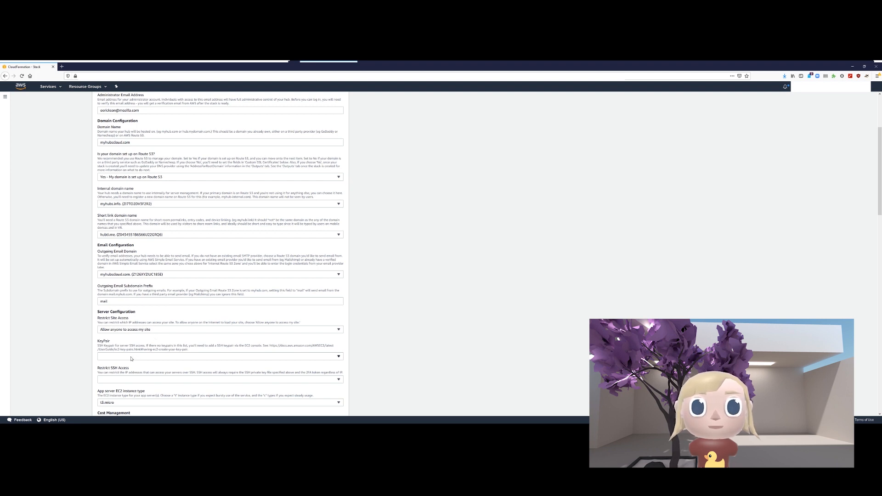
drag(99, 345, 181, 349)
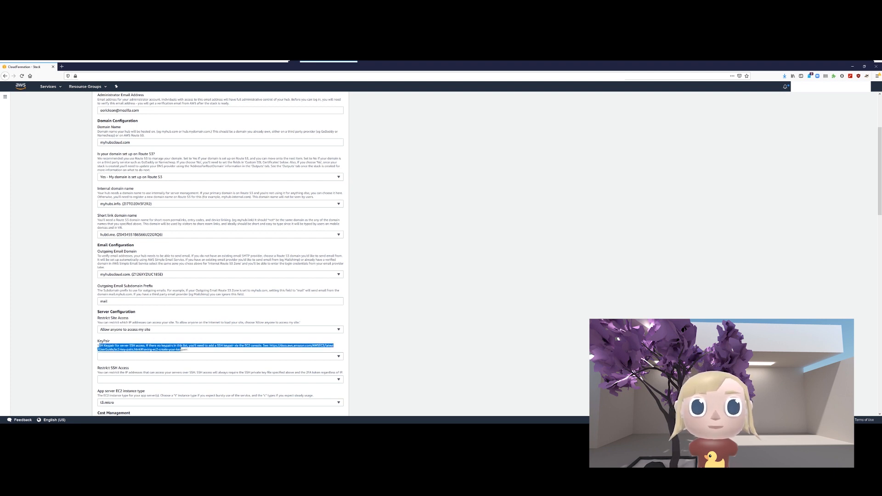
click(181, 349)
drag(269, 345, 270, 351)
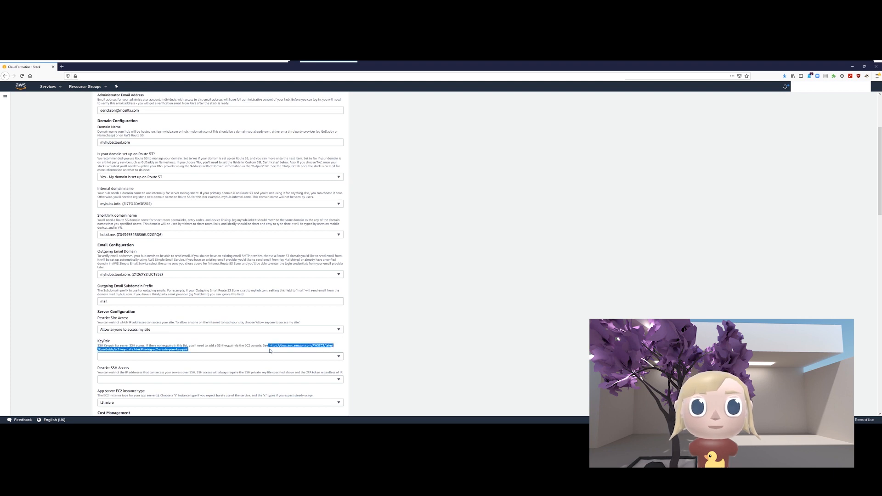
click(273, 344)
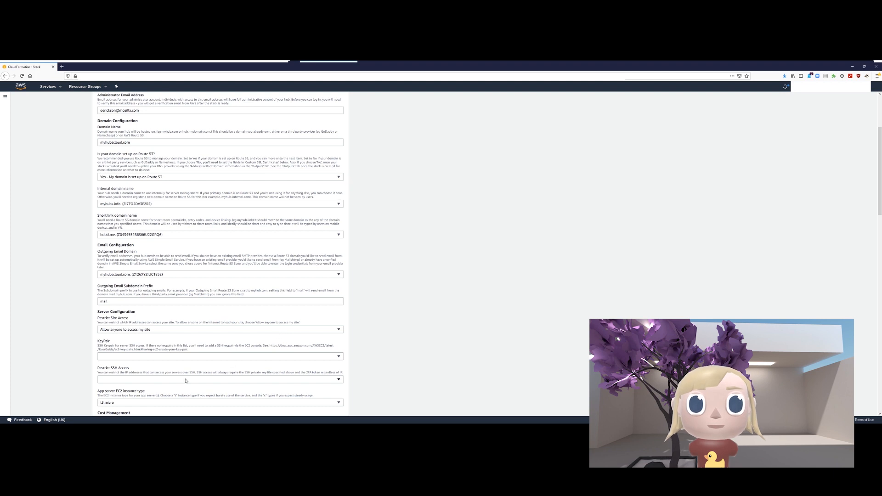
click(164, 358)
click(107, 373)
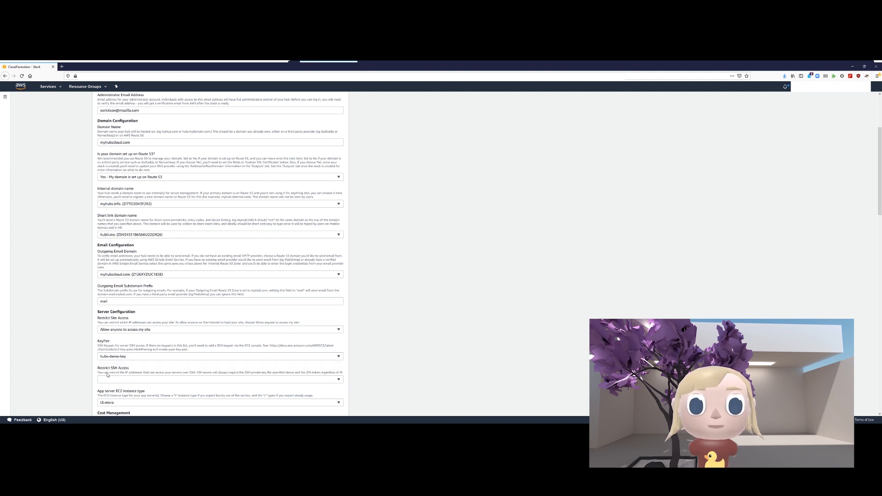
click(174, 380)
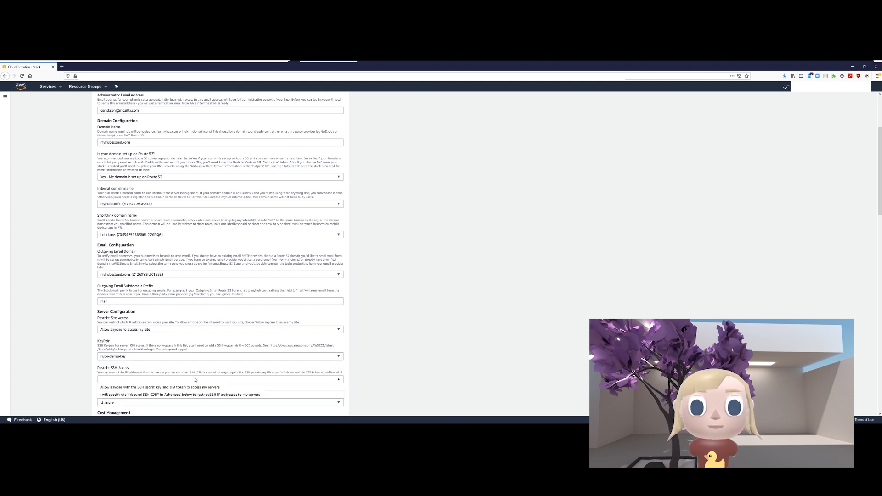
click(169, 387)
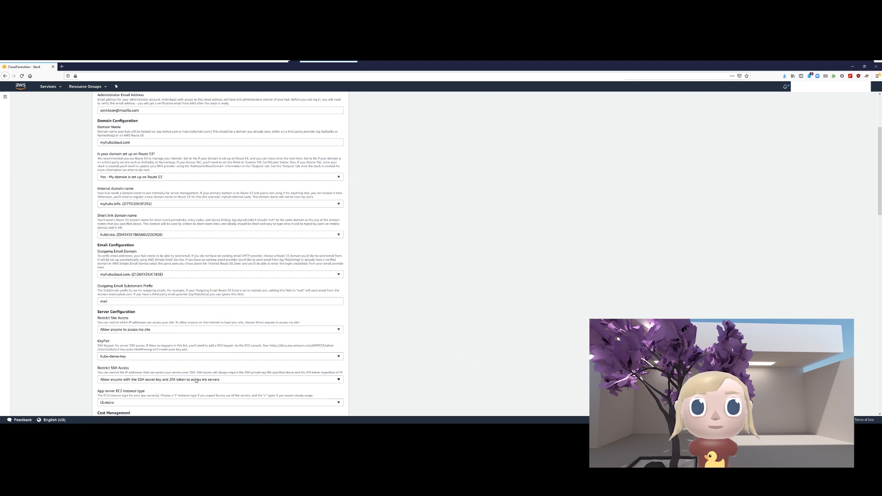
scroll(249, 358, down, 3)
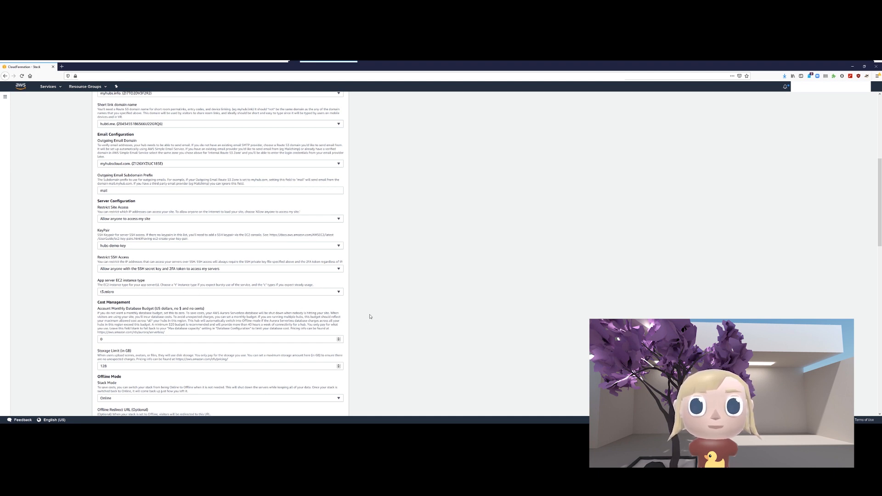
- Change the Account Monthly Database Budget from 0 to 50 dollars
scroll(258, 317, down, 2)
drag(121, 284, 57, 269)
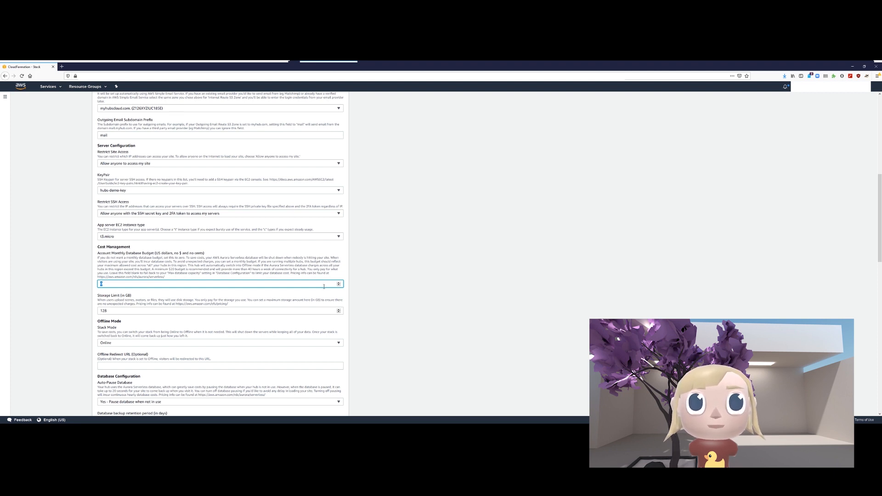
text(50)
click(389, 288)
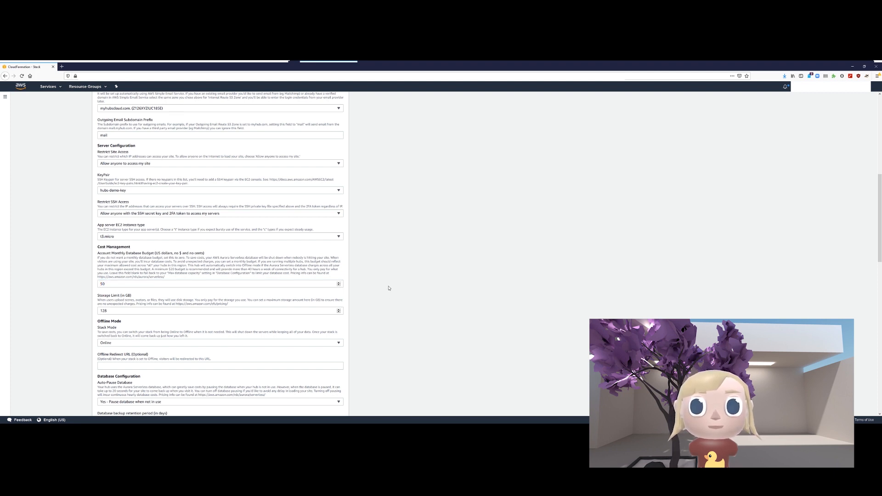
drag(172, 270, 182, 270)
click(182, 272)
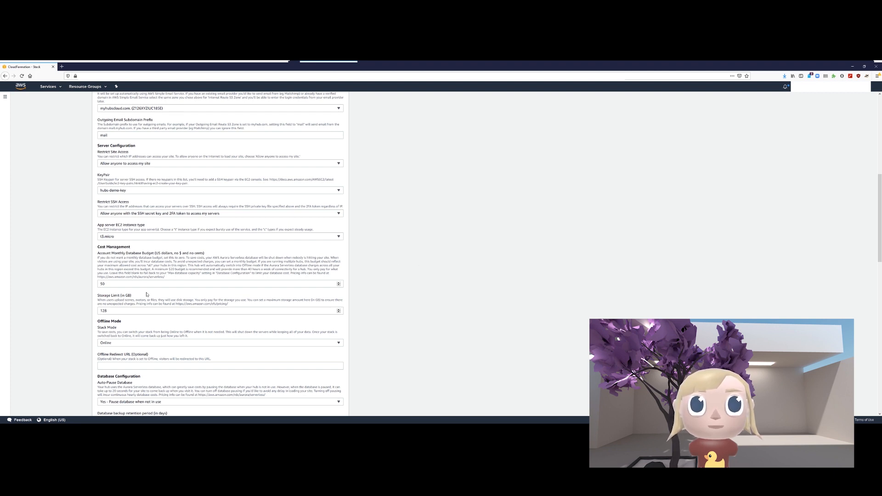
scroll(133, 327, down, 3)
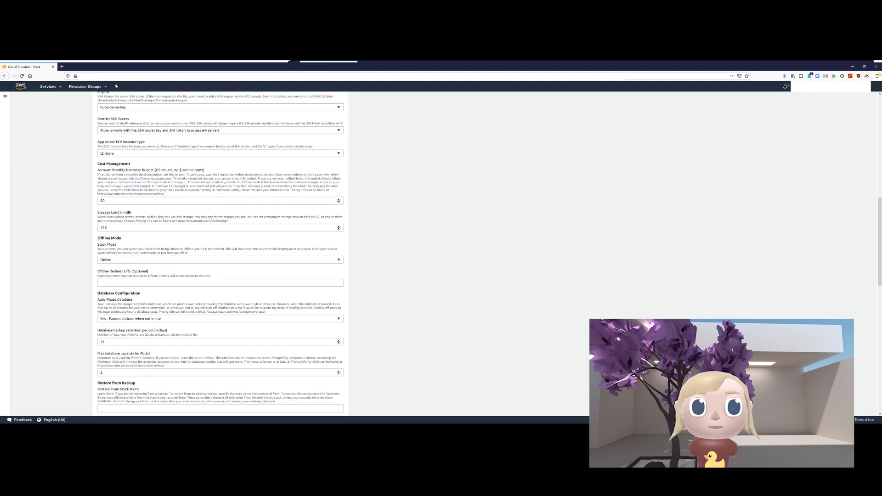
scroll(59, 328, down, 2)
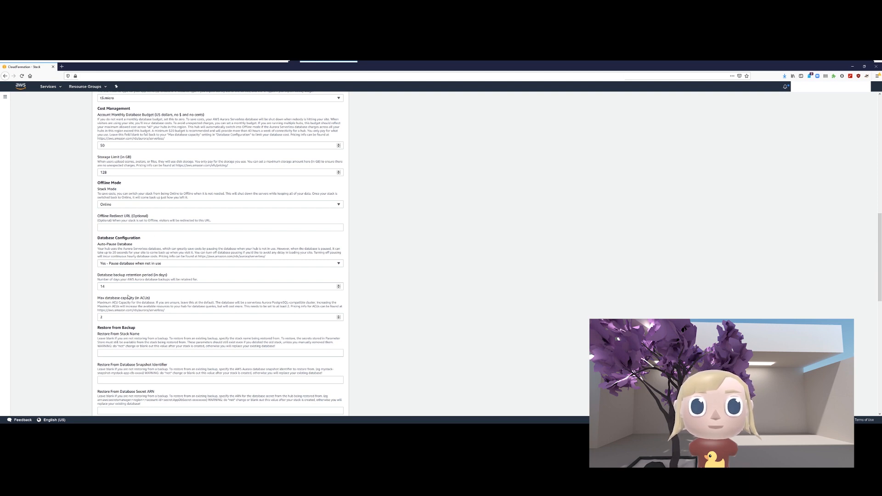
- Review the remaining parameters, including Restore from Backup and SSL Certificates, and proceed to stack options
scroll(169, 337, down, 2)
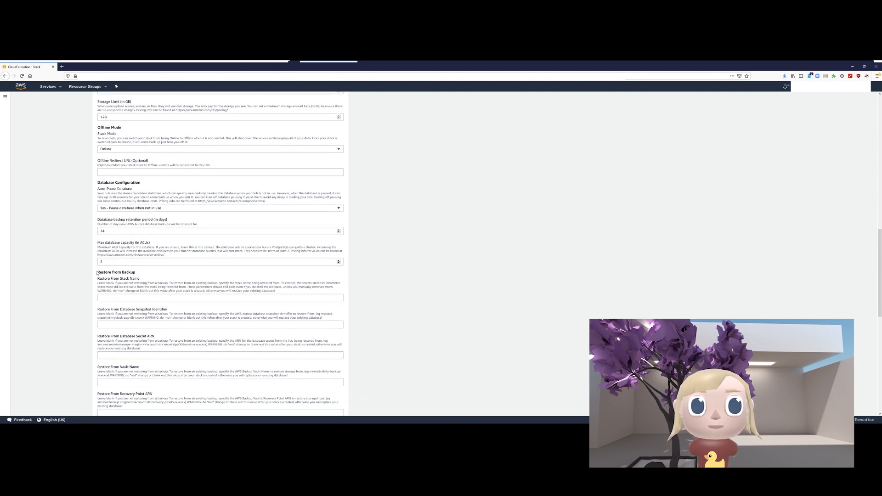
drag(96, 273, 139, 272)
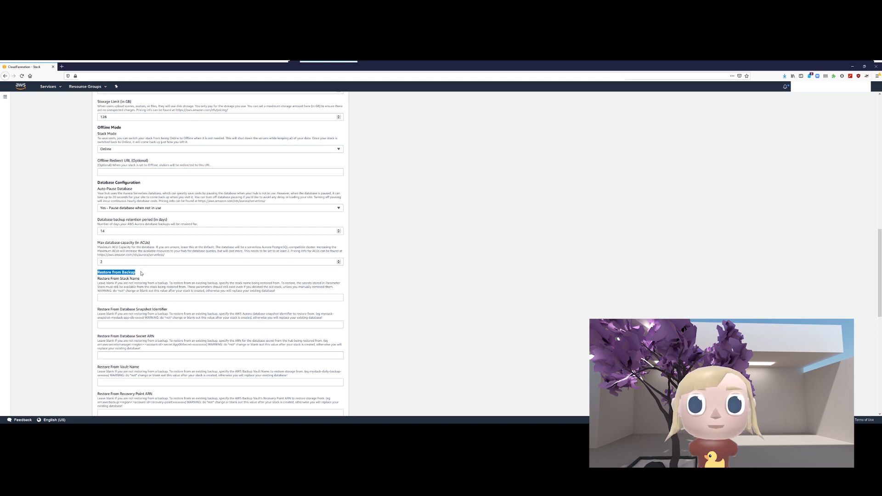
click(111, 274)
scroll(110, 274, down, 7)
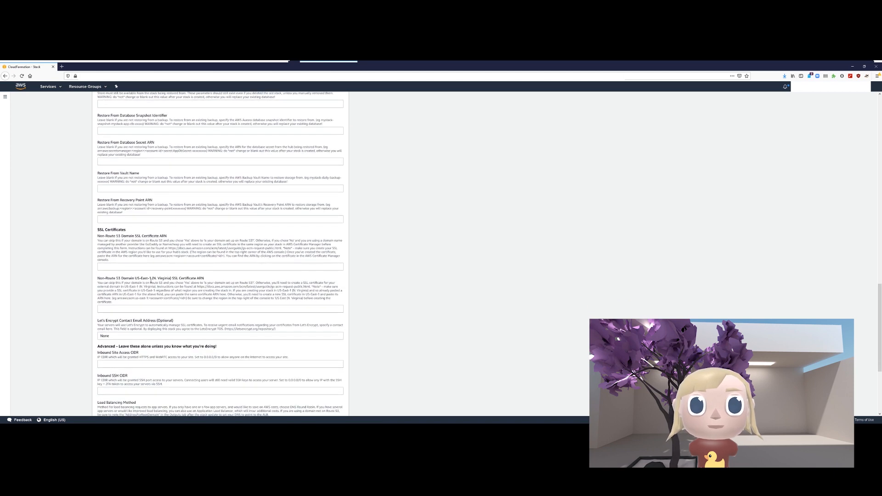
drag(97, 230, 164, 228)
scroll(164, 228, down, 2)
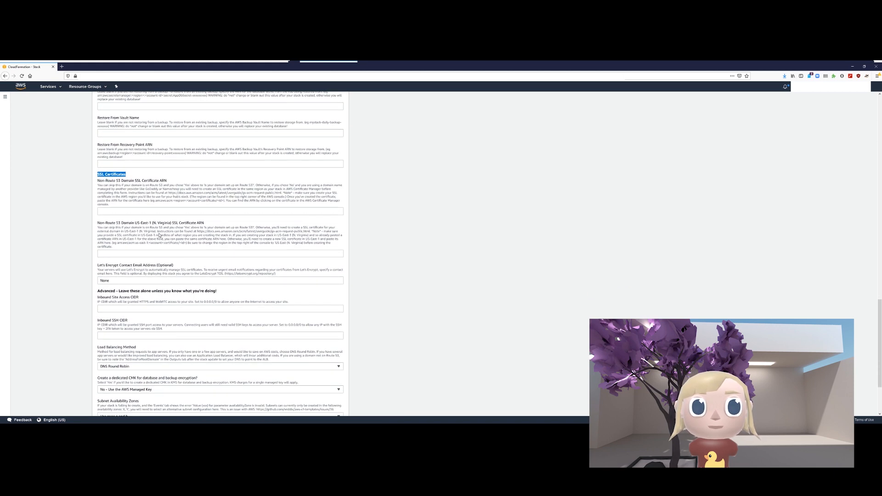
click(322, 292)
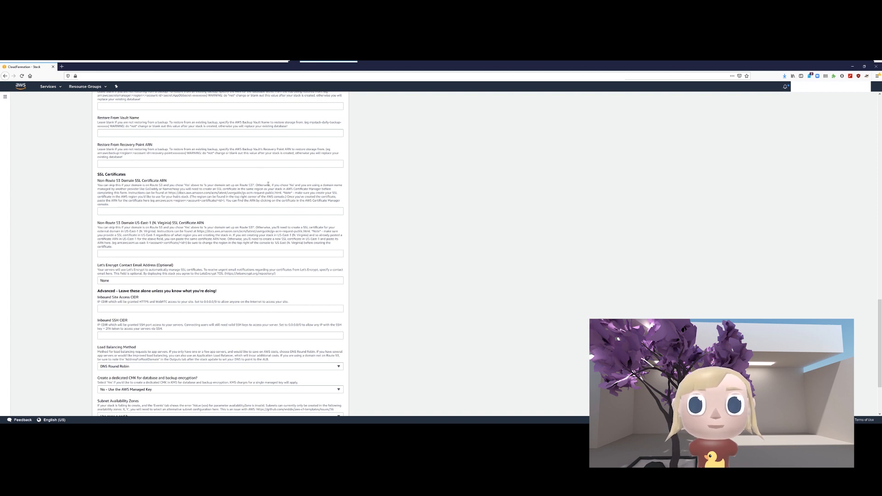
scroll(36, 345, down, 3)
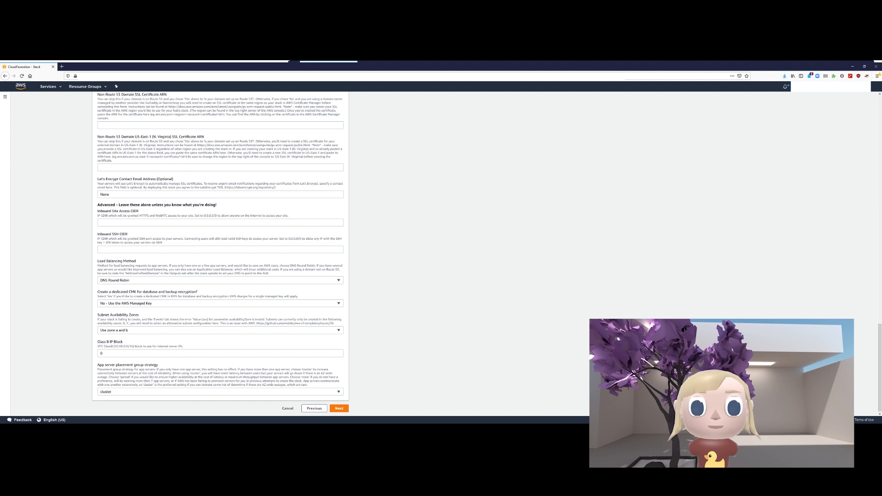
click(339, 409)
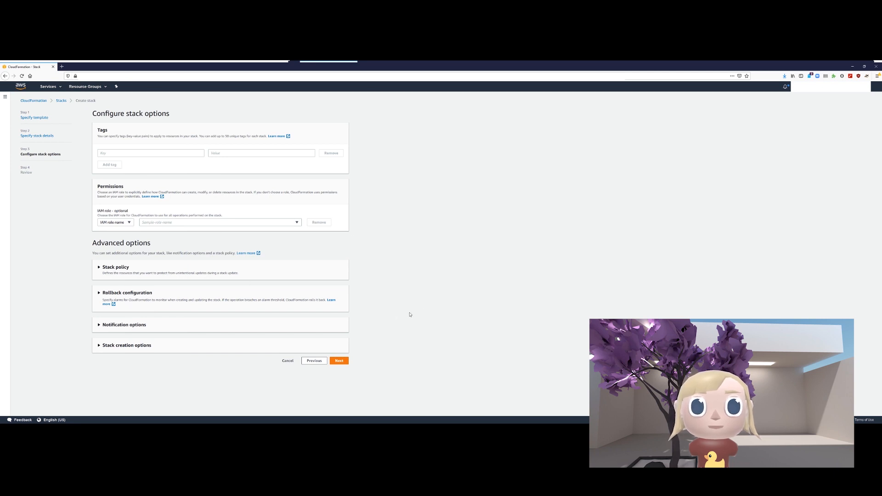
- Skip the stack options and scroll the Review page down to the Capabilities section
click(339, 361)
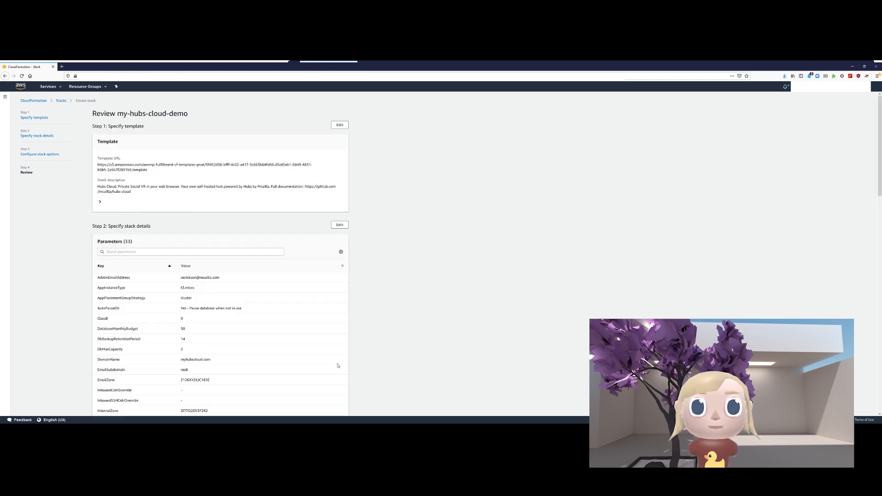
scroll(224, 244, down, 3)
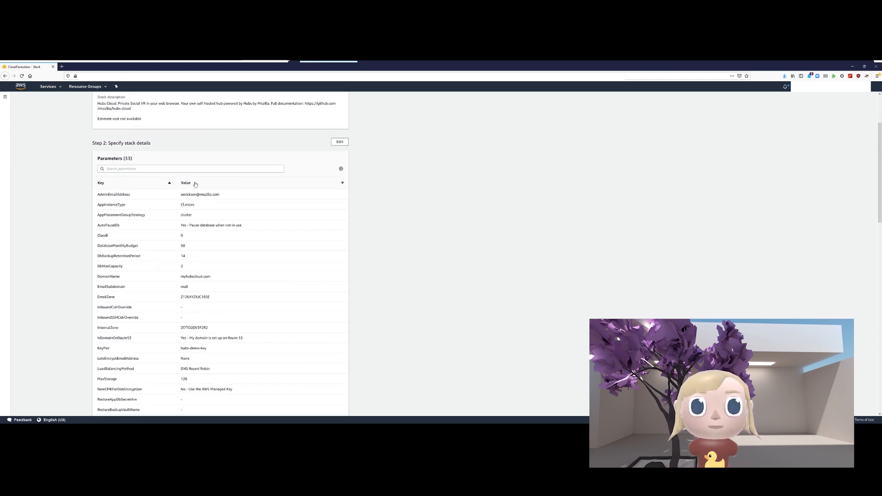
scroll(214, 198, down, 5)
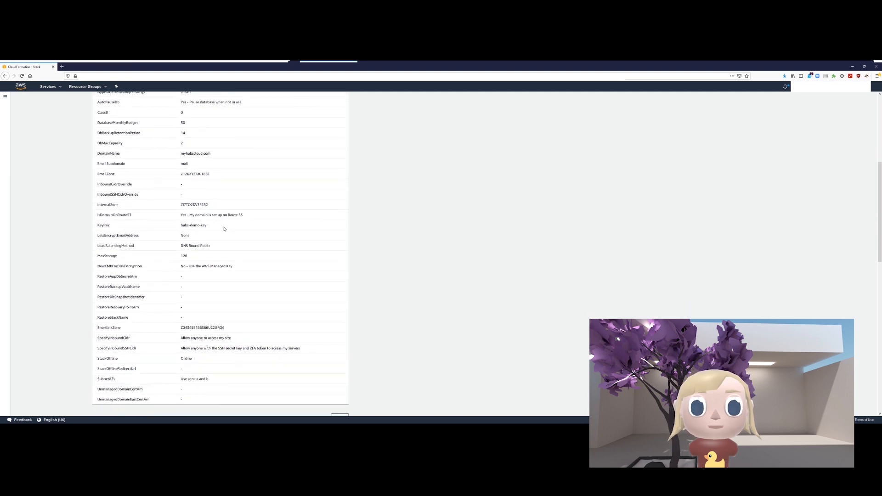
scroll(225, 229, down, 20)
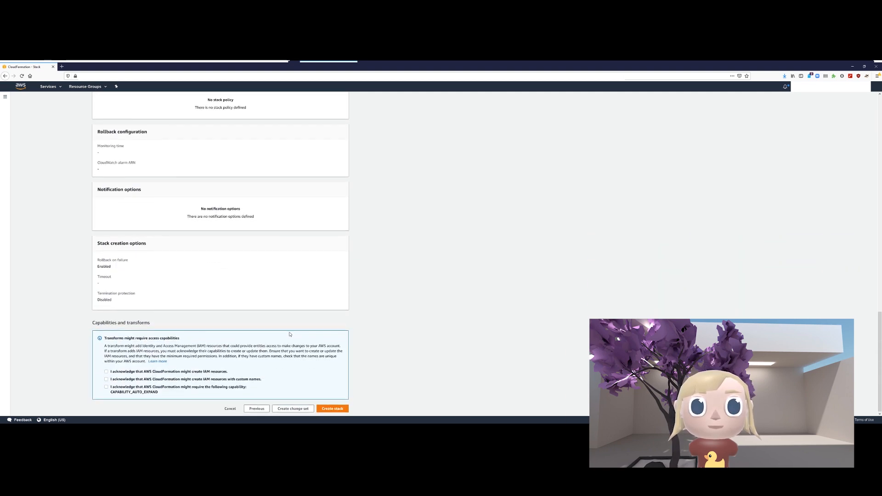
- Accept the IAM capability acknowledgements and create the my-hubs-cloud-demo stack
click(106, 379)
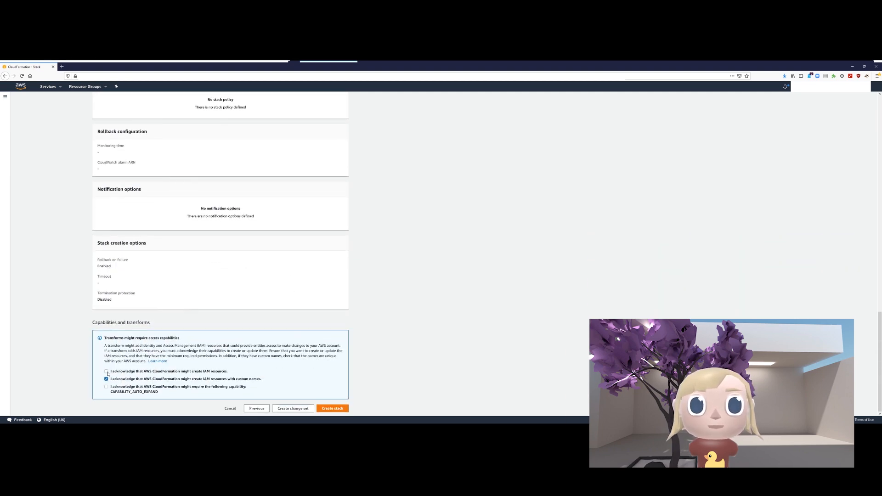
click(107, 372)
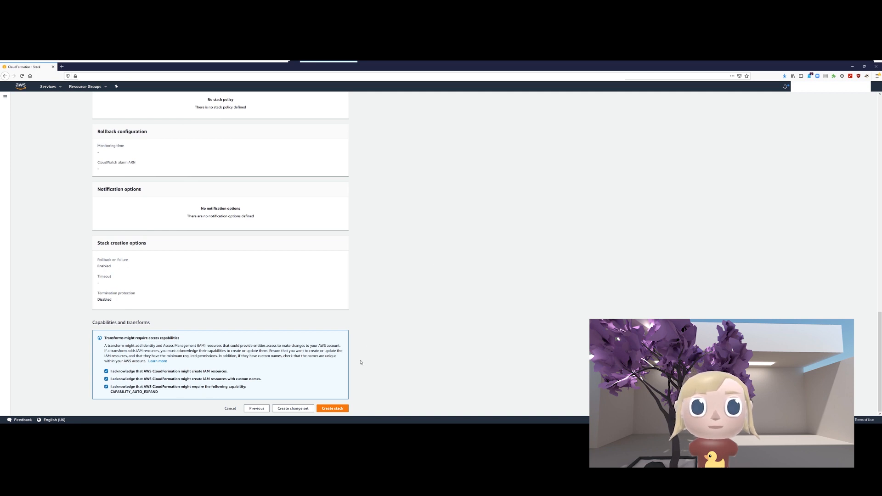
click(333, 408)
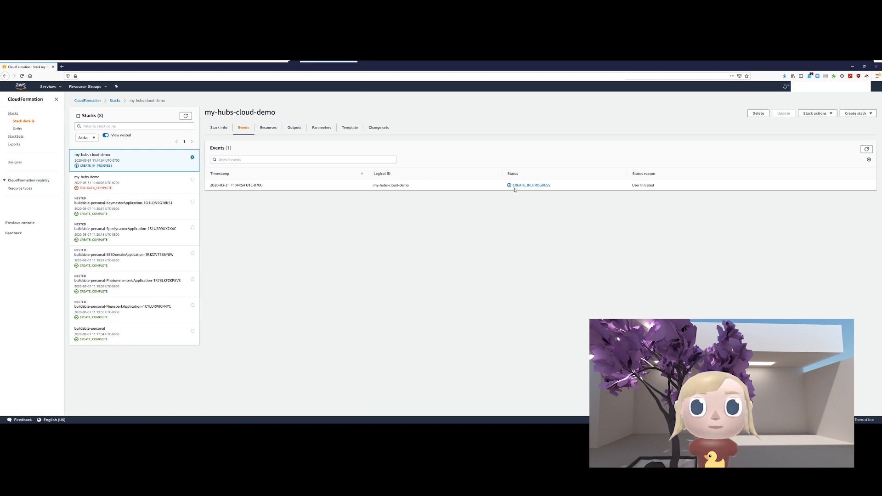
- Highlight the my-hubs-cloud-demo stack's CREATE_IN_PROGRESS status on the Events tab
drag(512, 186, 602, 187)
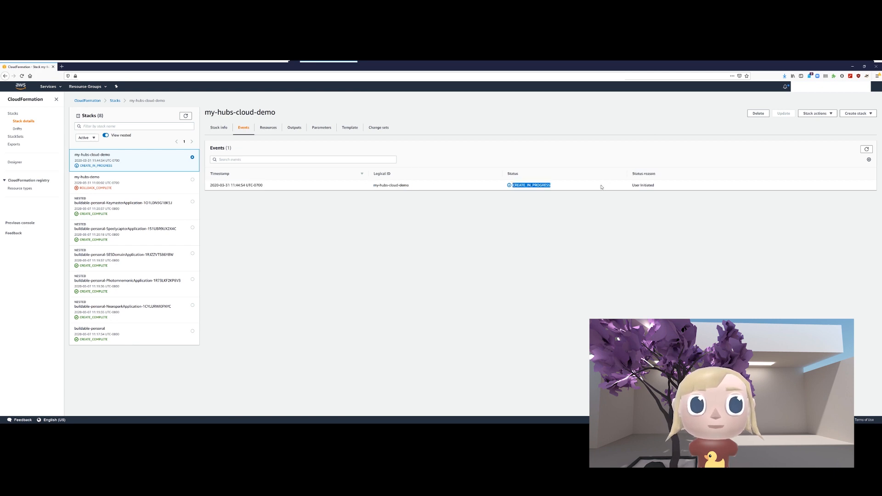
click(601, 187)
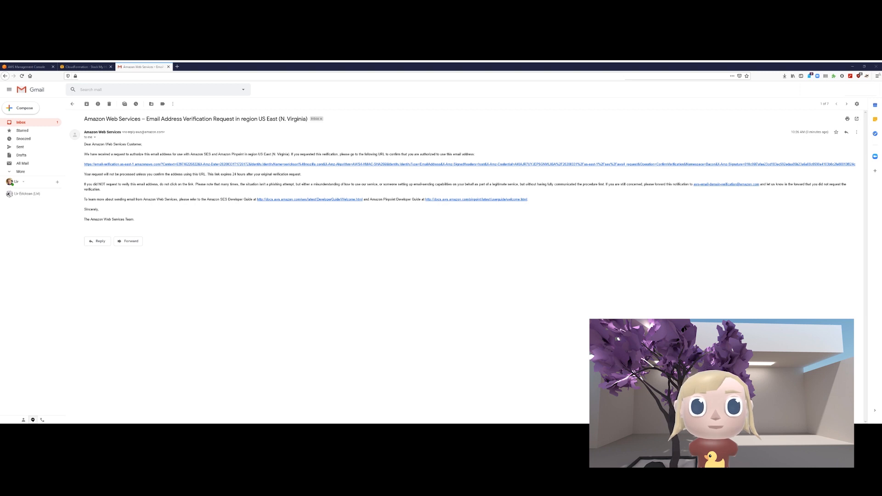
- Highlight the AWS email's subject line region, its greeting and the mention of SES
drag(242, 119, 309, 123)
triple_click(302, 120)
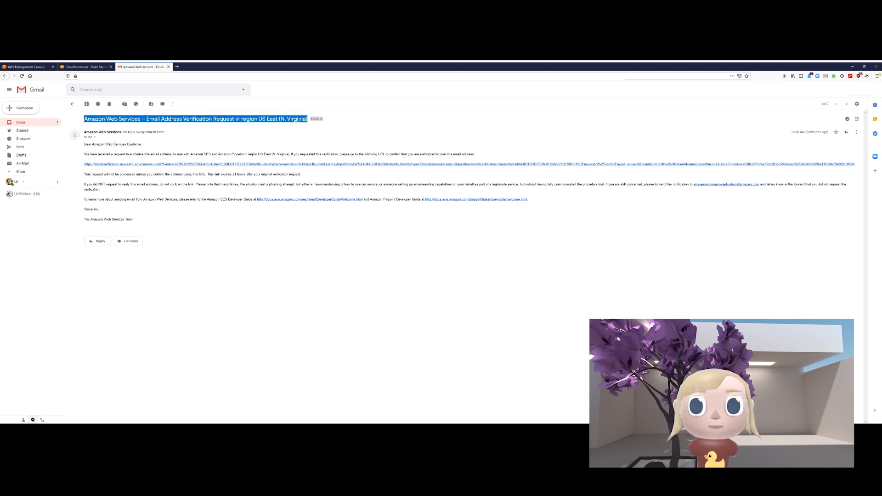
click(279, 123)
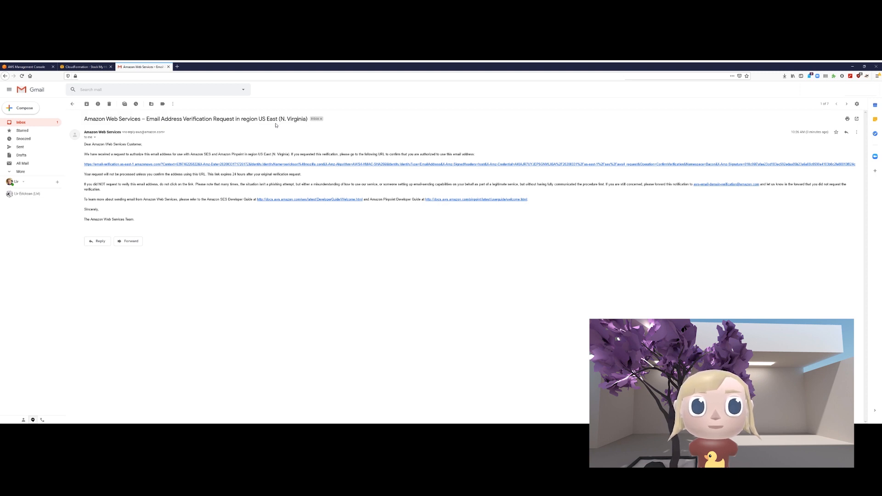
drag(82, 145, 191, 151)
drag(117, 154, 212, 154)
double_click(211, 154)
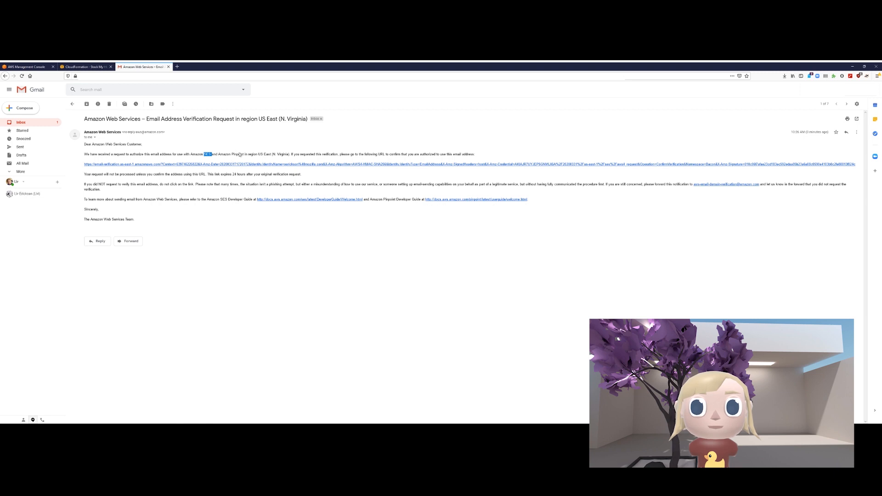
click(240, 155)
- Highlight the follow-the-link instruction and expiry notice, then follow the verification link
drag(271, 155, 394, 162)
click(317, 155)
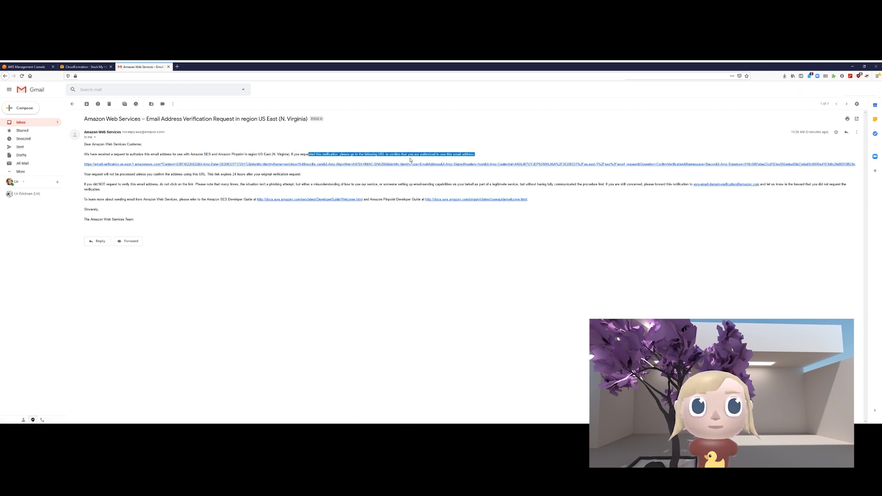
click(306, 182)
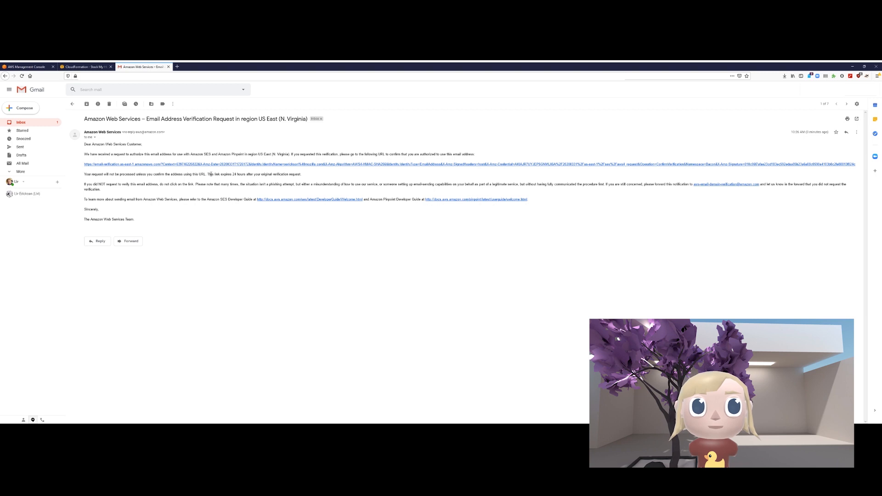
drag(211, 174, 315, 178)
triple_click(303, 176)
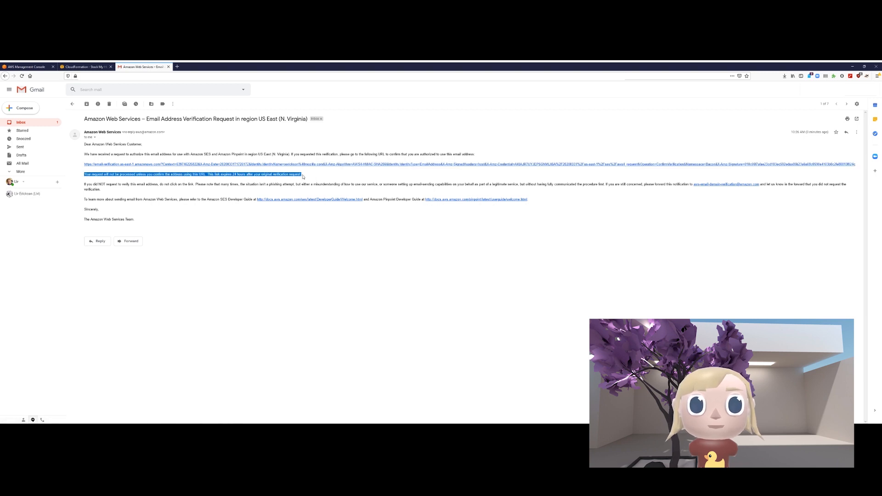
click(302, 177)
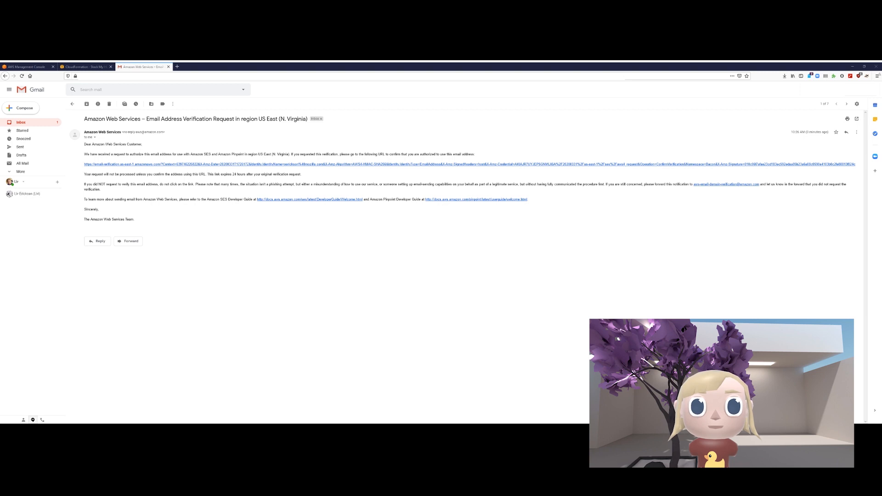
click(157, 164)
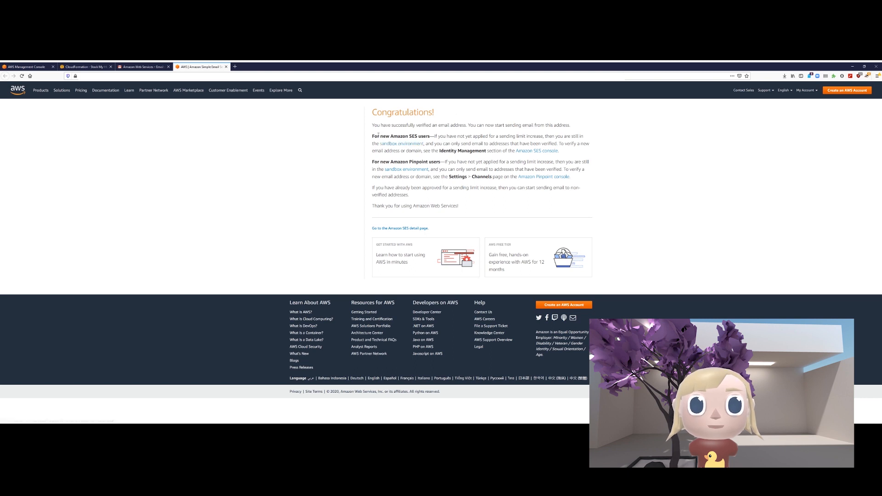
- Highlight the new Amazon SES users note, the word Pinpoint, and that email can now be sent
drag(373, 136, 455, 135)
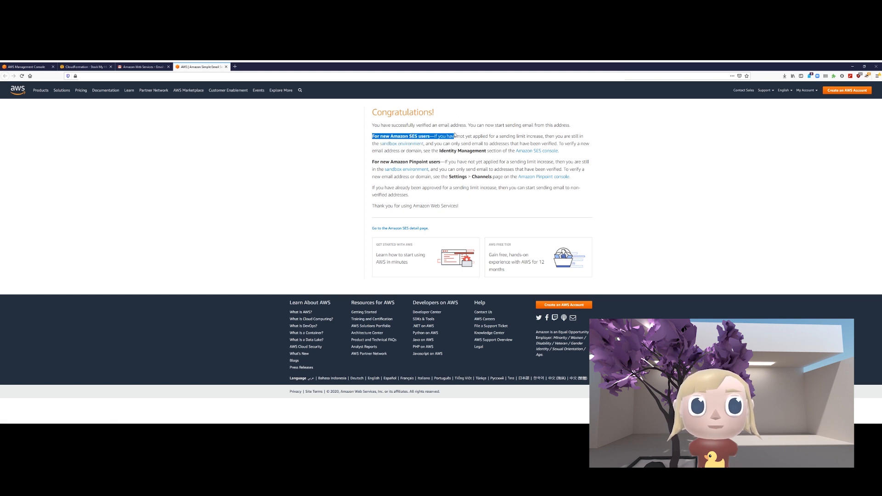
double_click(419, 162)
click(658, 166)
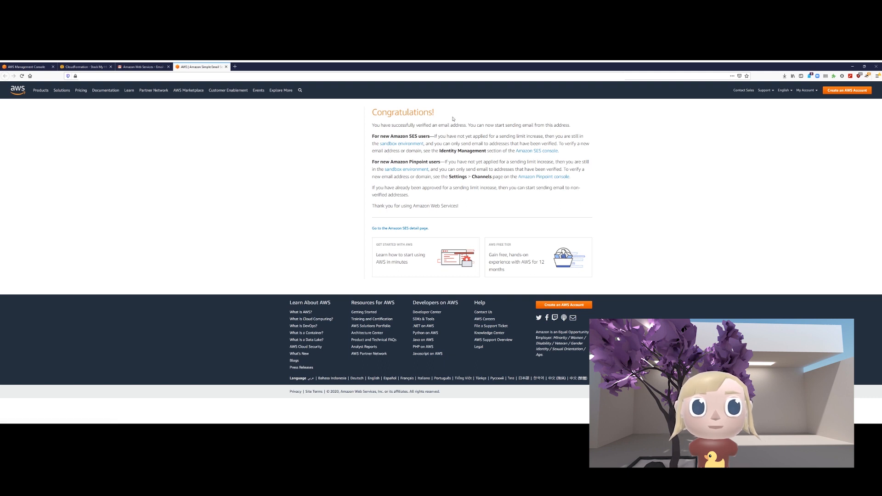
drag(478, 126, 563, 125)
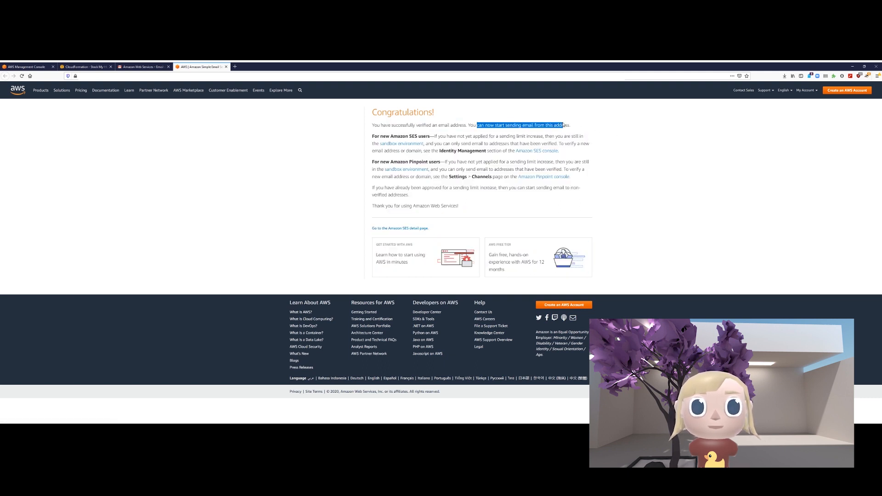
double_click(563, 125)
click(551, 124)
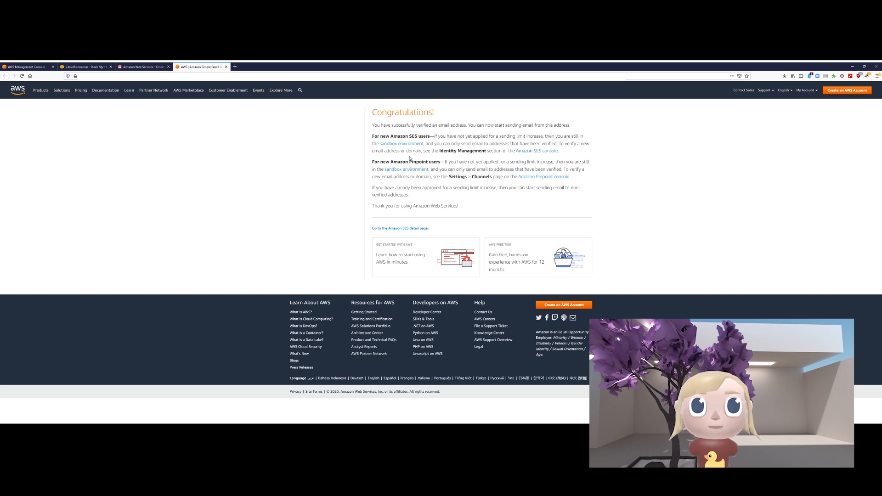
- Highlight the verified-addresses-only sending limit and the SES sandbox limits paragraph
drag(373, 136, 409, 137)
click(418, 136)
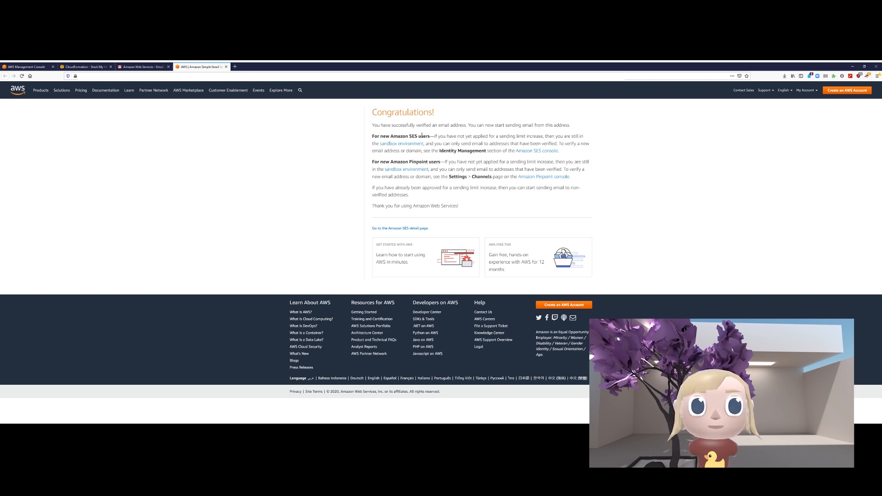
drag(435, 142, 560, 143)
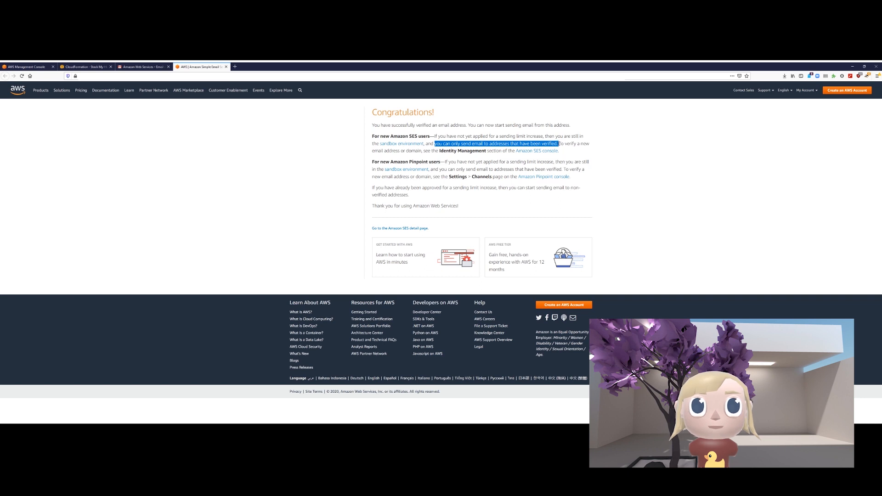
click(557, 143)
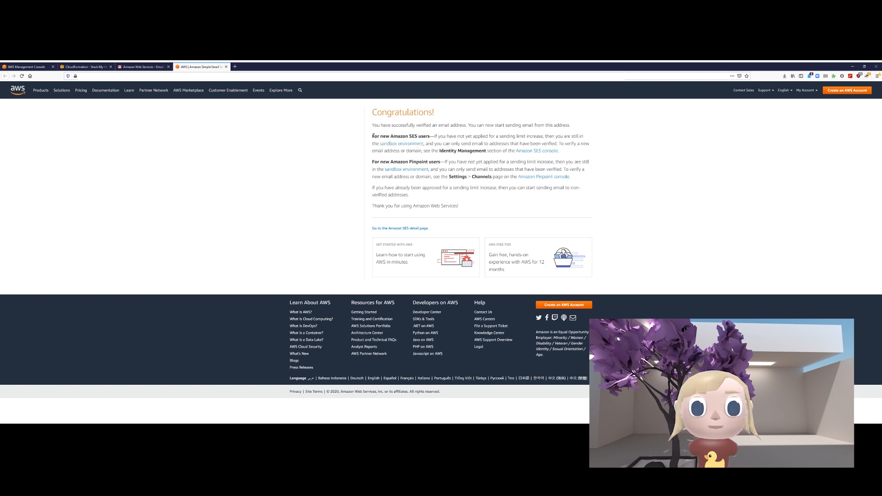
drag(373, 136, 588, 152)
click(591, 153)
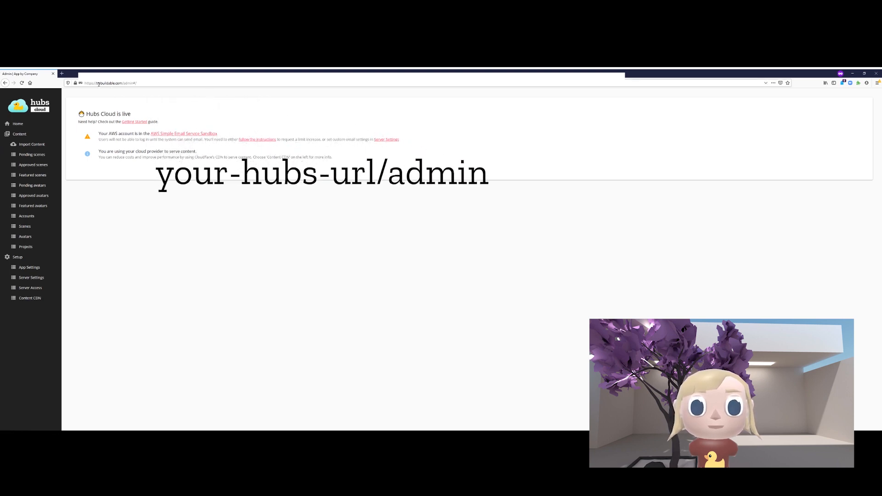
double_click(128, 84)
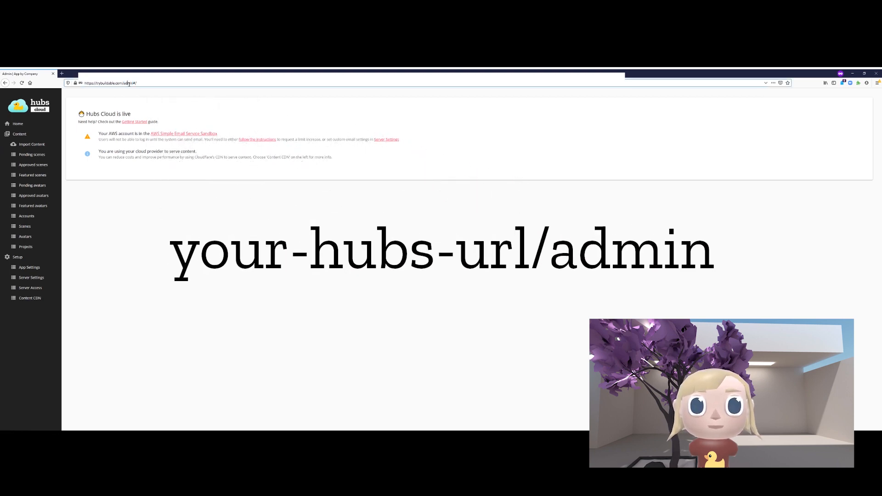
triple_click(129, 83)
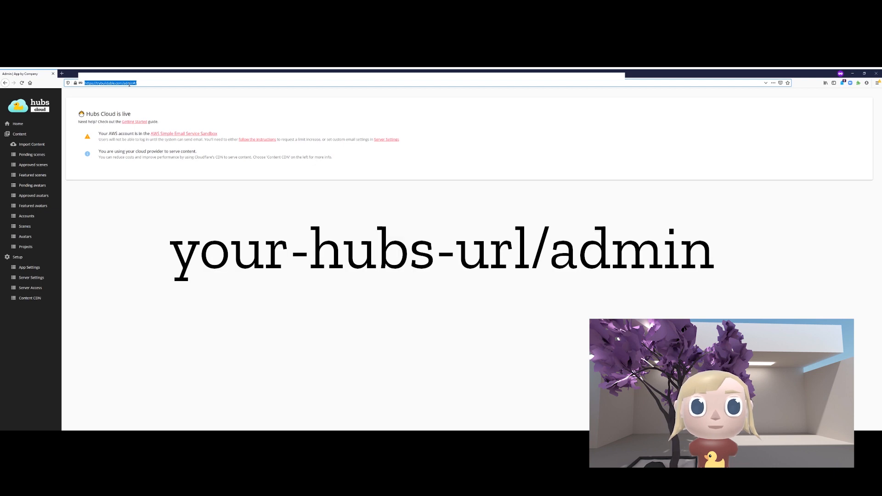
click(129, 84)
double_click(130, 83)
click(134, 84)
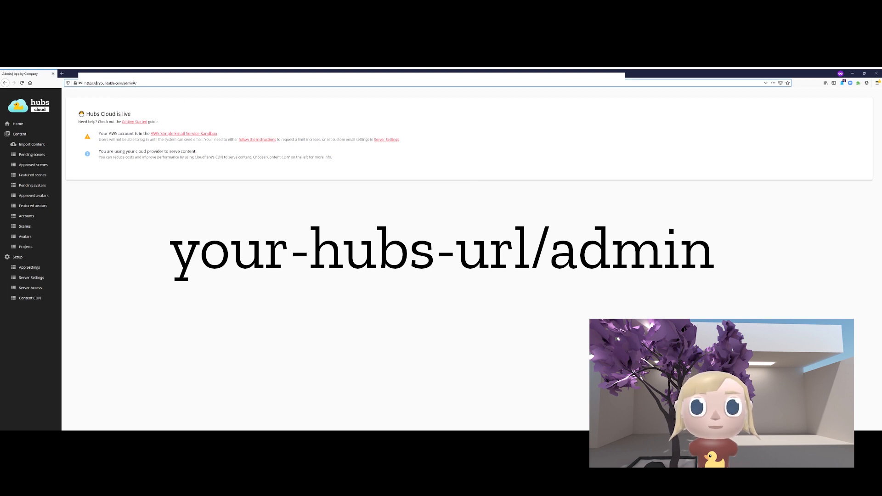
drag(96, 83, 121, 82)
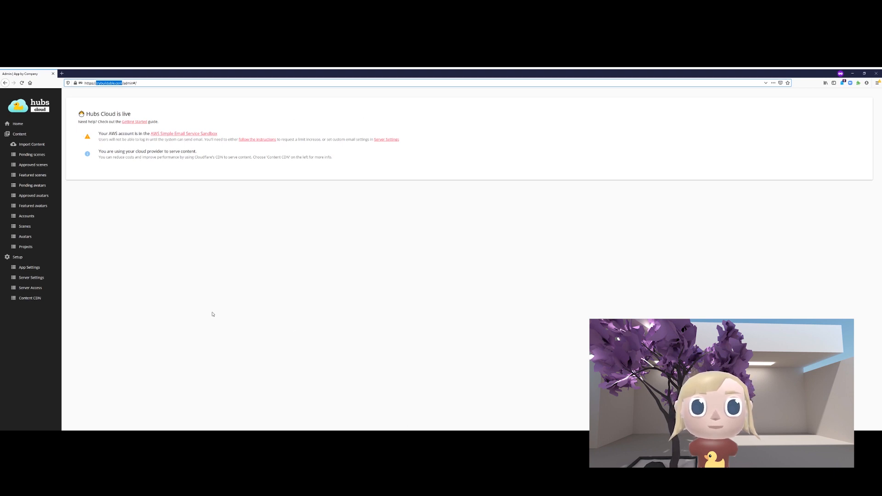
click(297, 192)
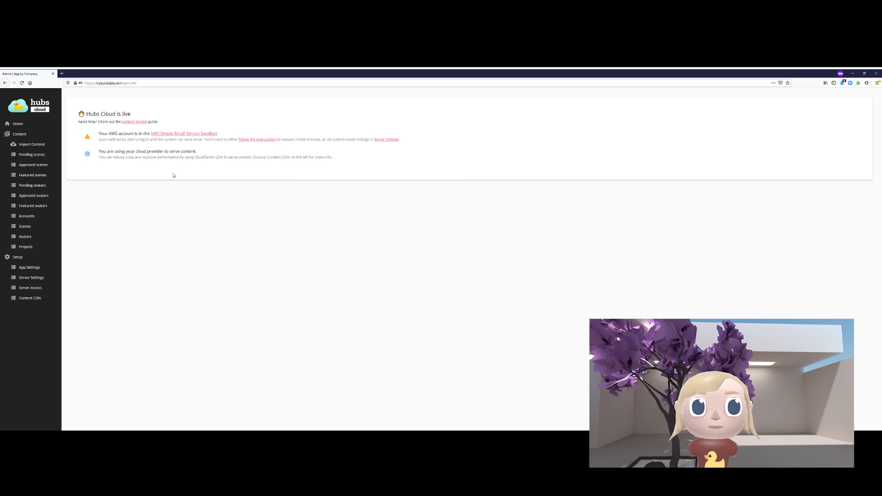
drag(163, 158, 331, 161)
click(334, 164)
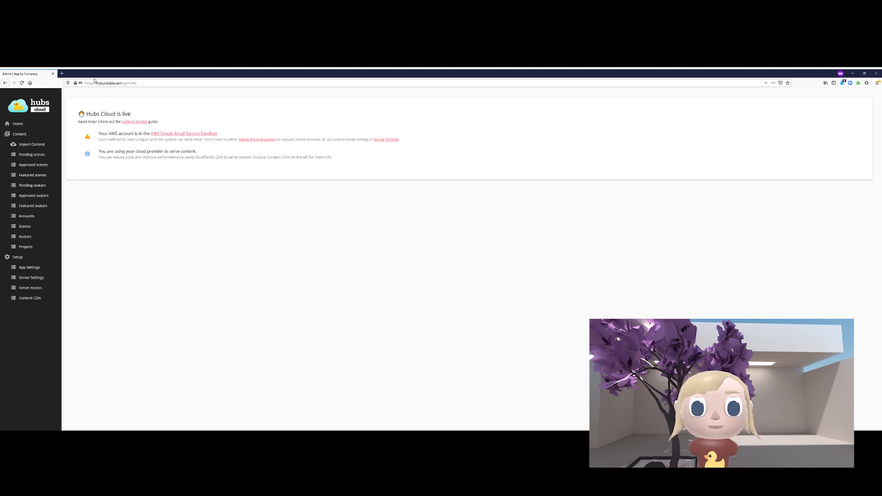
drag(96, 82, 123, 82)
key(ctrl+c)
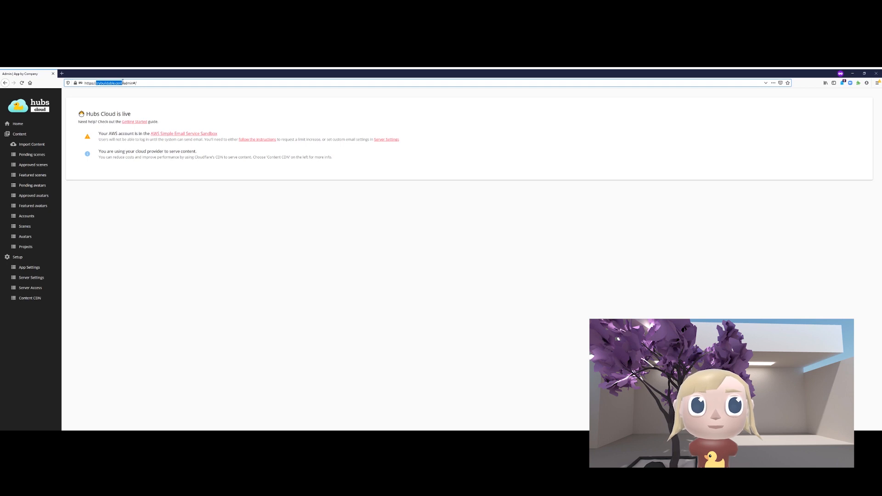
click(167, 230)
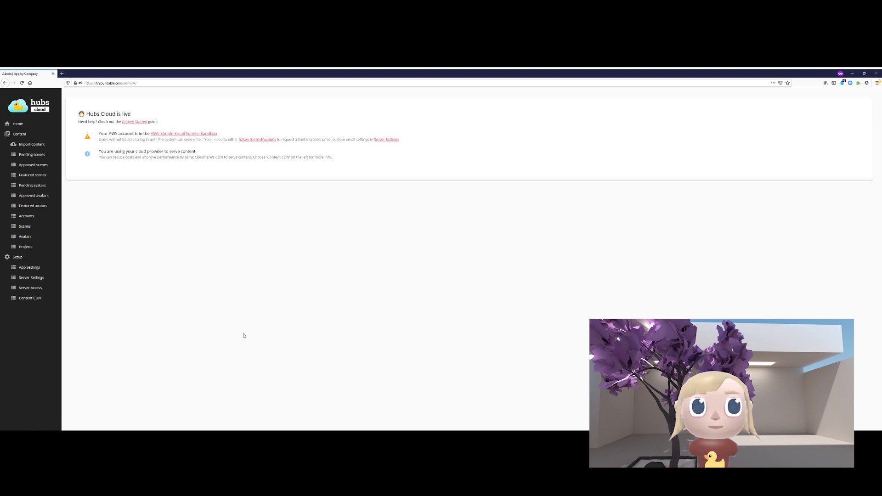
click(25, 272)
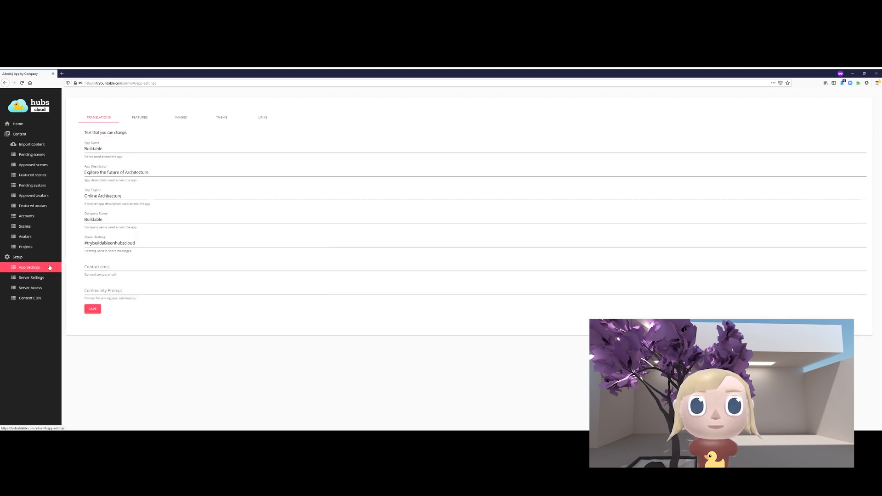
click(62, 74)
key(ctrl+v)
key(Return)
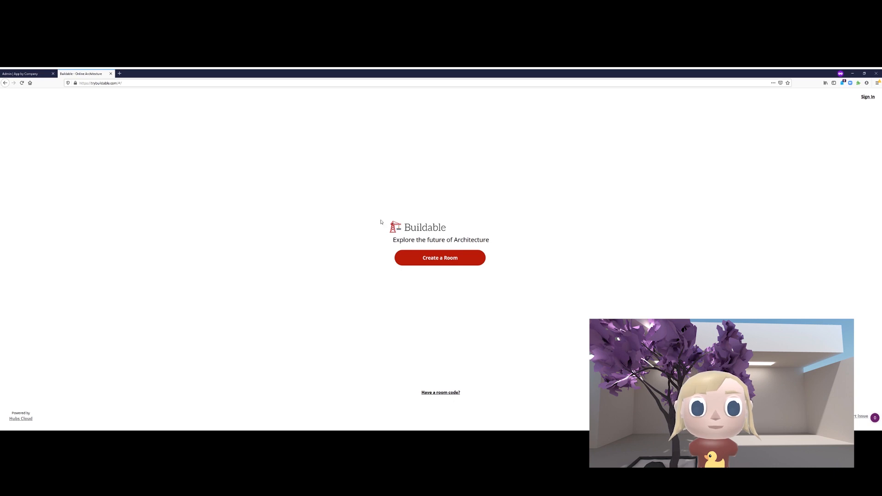
- Highlight the 'Explore the future of Architecture' tagline, then create a room from the Buildable home page
drag(400, 240, 490, 241)
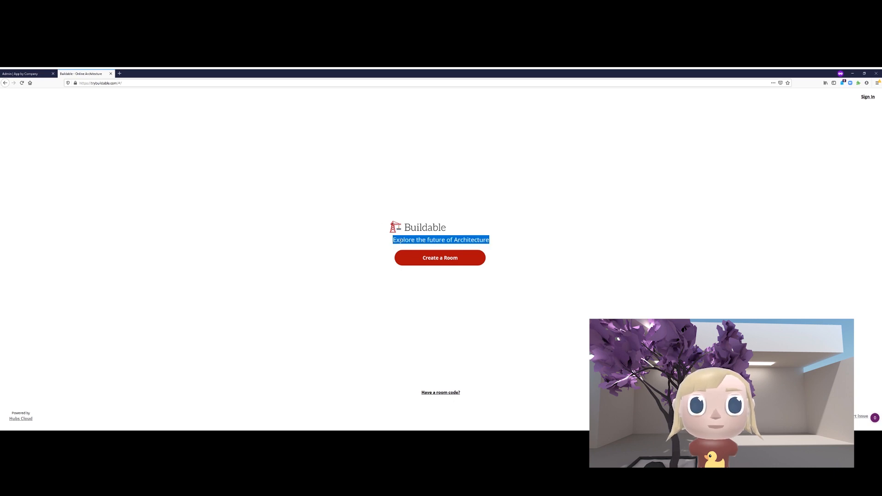
click(482, 282)
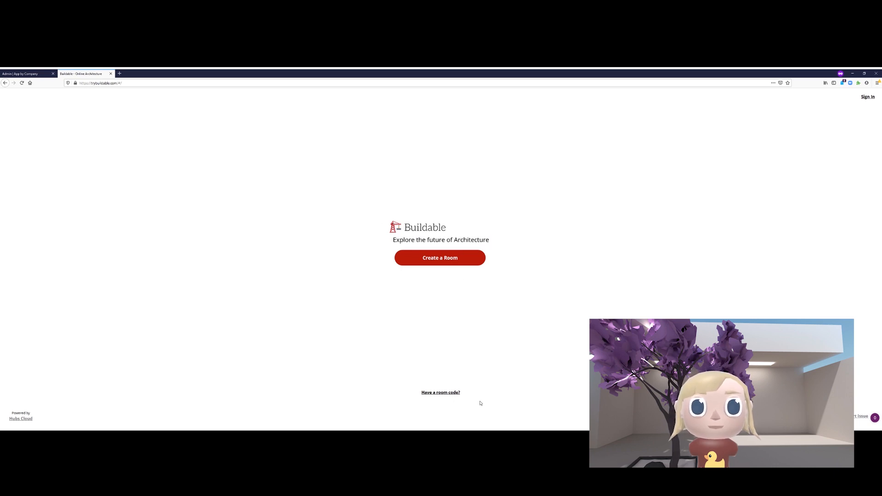
click(449, 395)
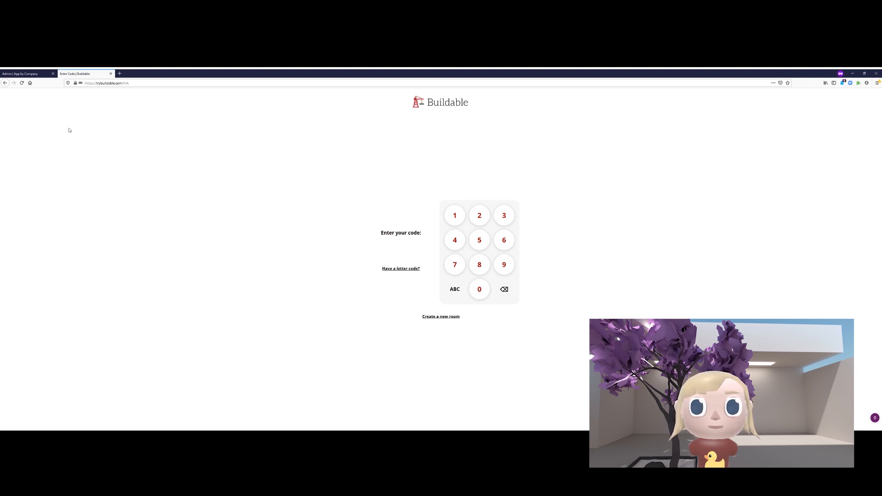
click(439, 317)
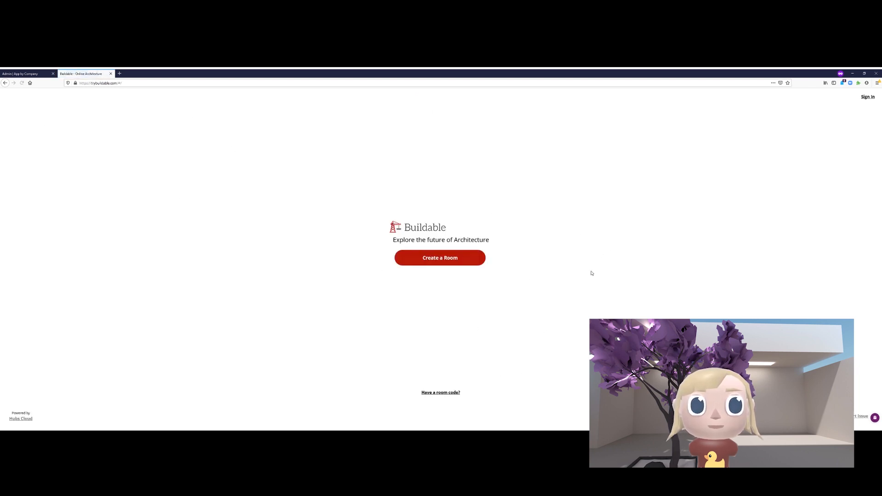
click(406, 258)
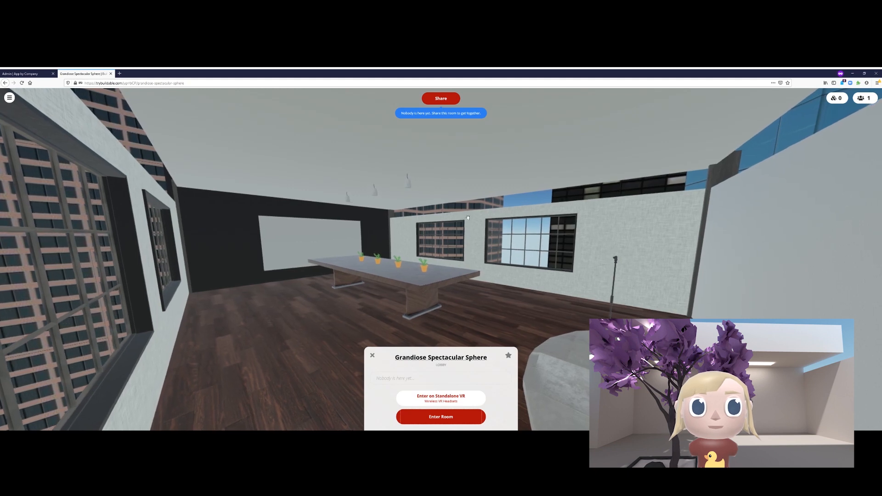
- Try Choose a Scene from the room menu, dismiss the Sign In prompt, and check the people list
click(9, 97)
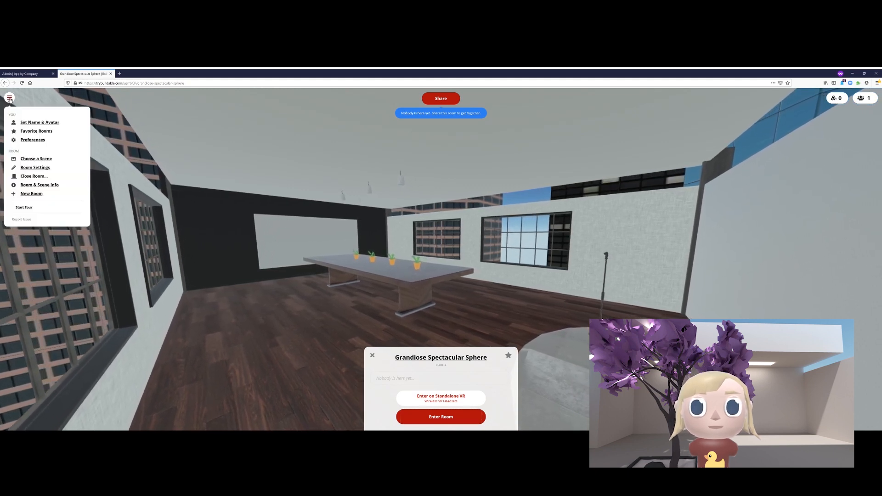
click(36, 159)
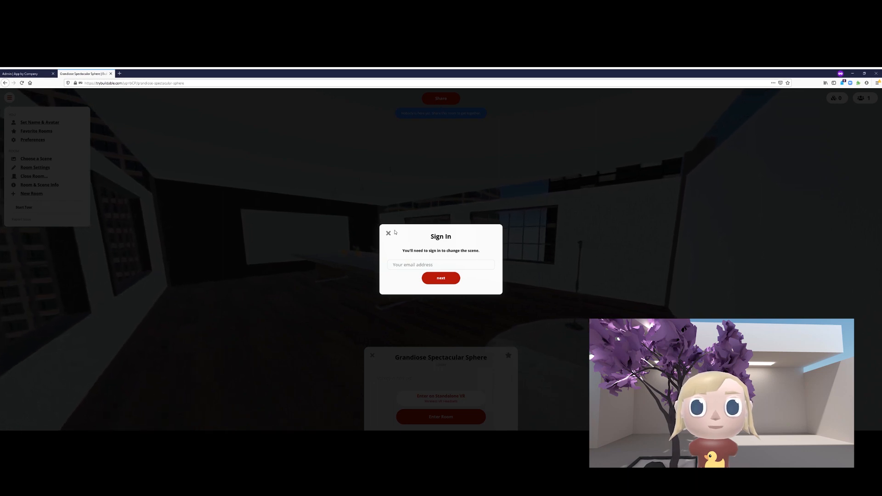
click(388, 234)
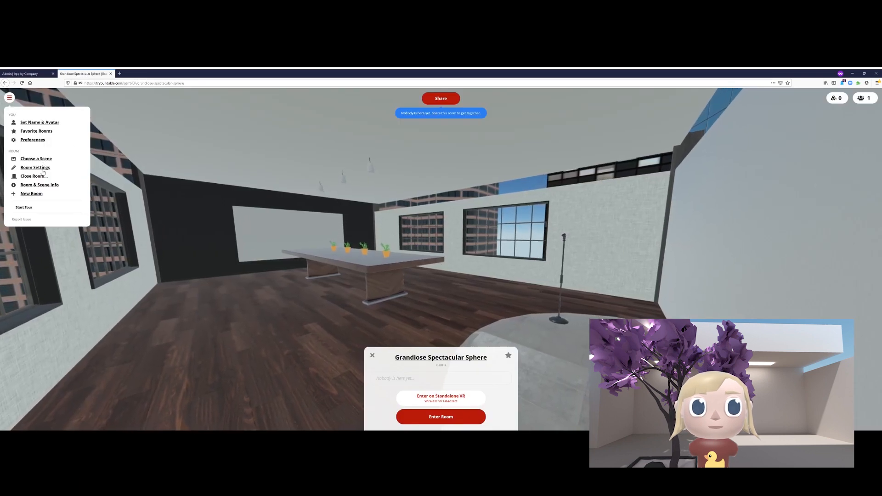
click(872, 99)
click(873, 101)
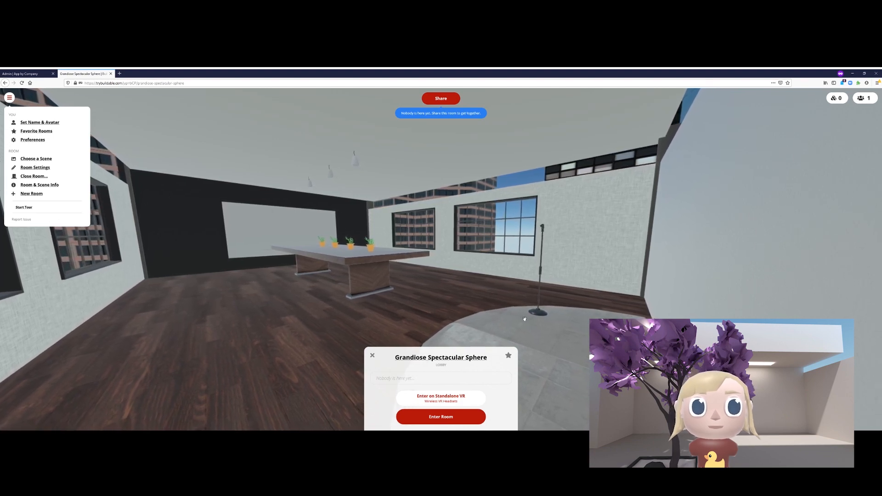
- Look around the room from another angle, then return to the Admin tab
drag(514, 301, 555, 307)
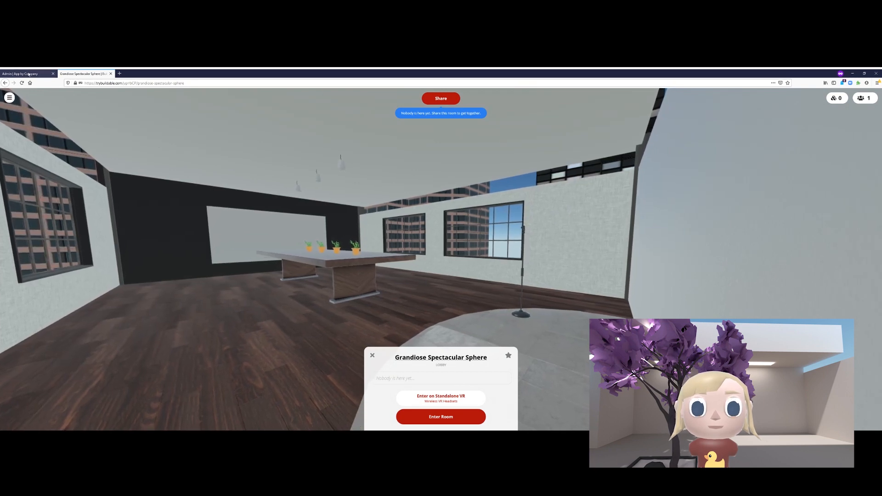
click(30, 74)
click(83, 74)
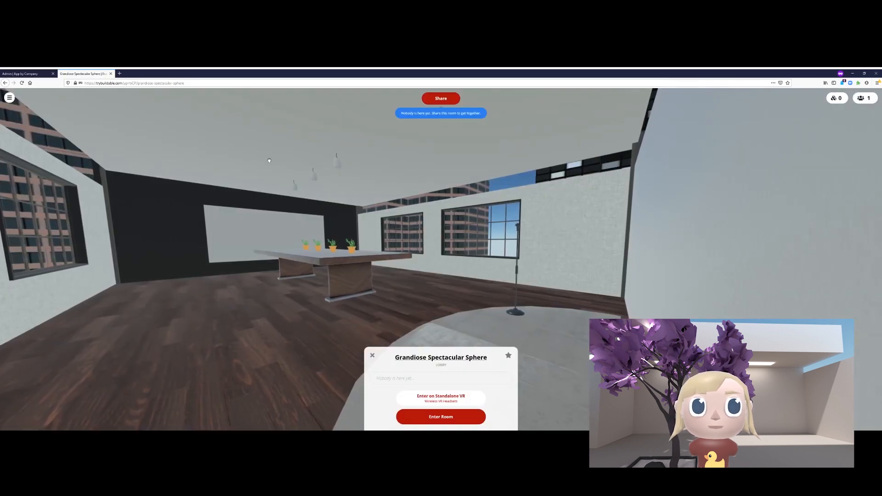
click(10, 73)
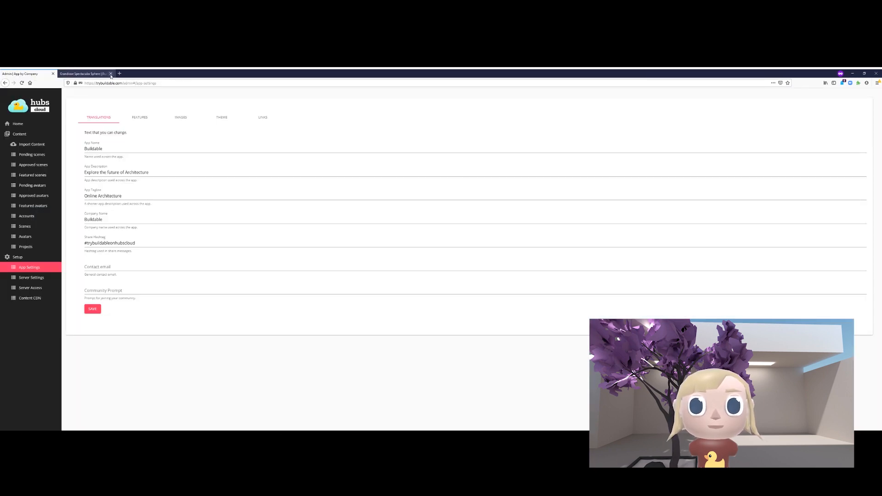
- Close the room tab and scroll through the FEATURES toggles
click(111, 74)
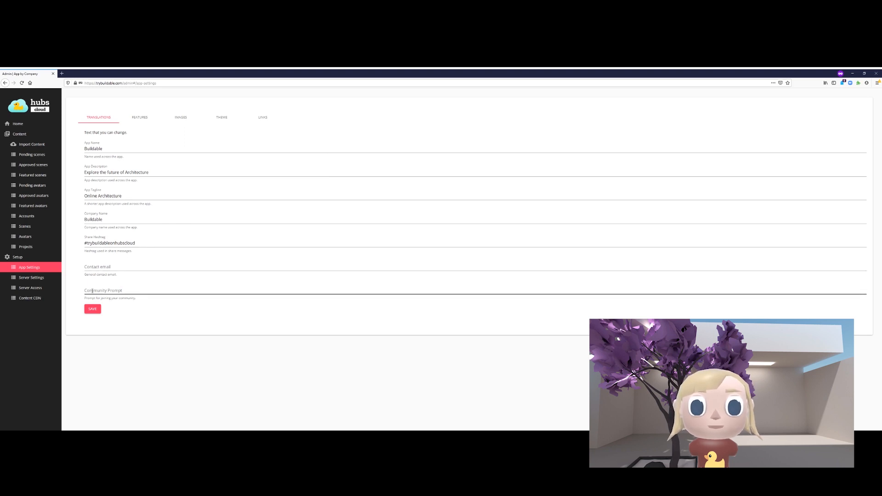
click(143, 118)
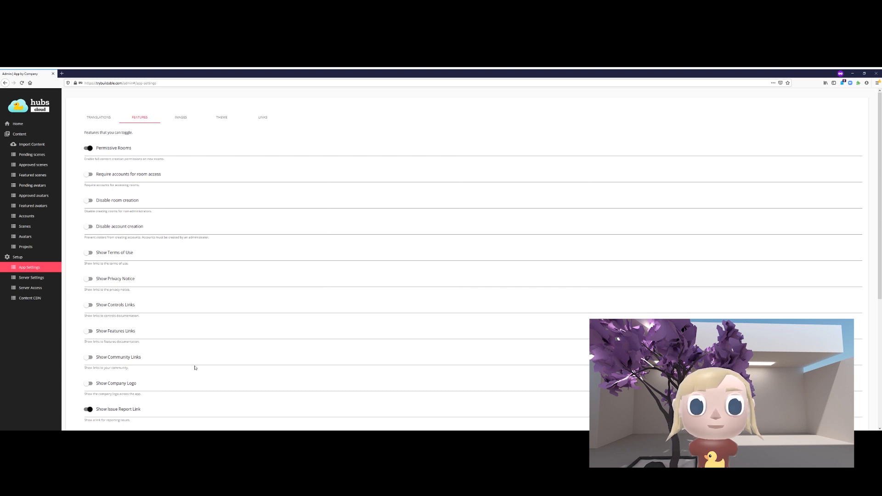
scroll(127, 371, down, 3)
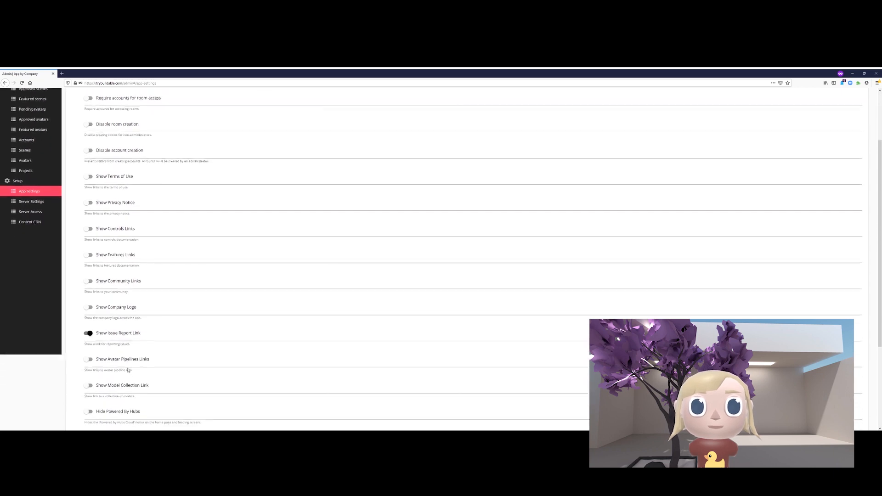
scroll(120, 200, down, 5)
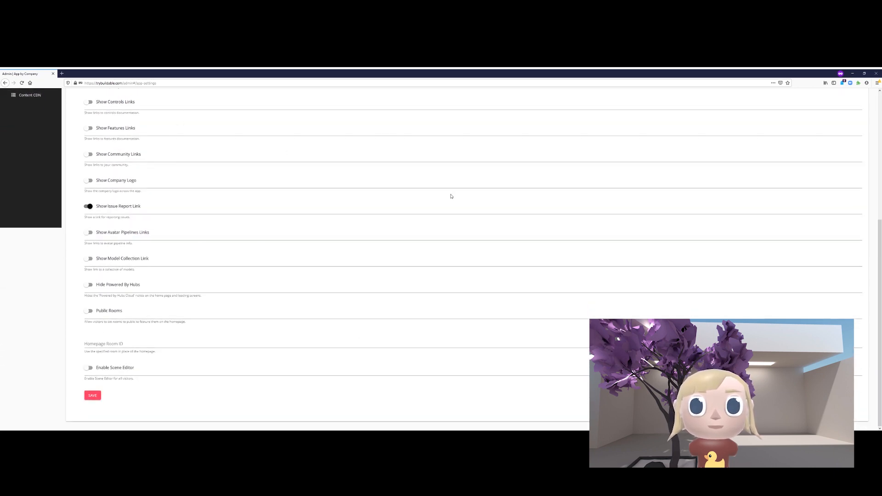
scroll(321, 362, up, 8)
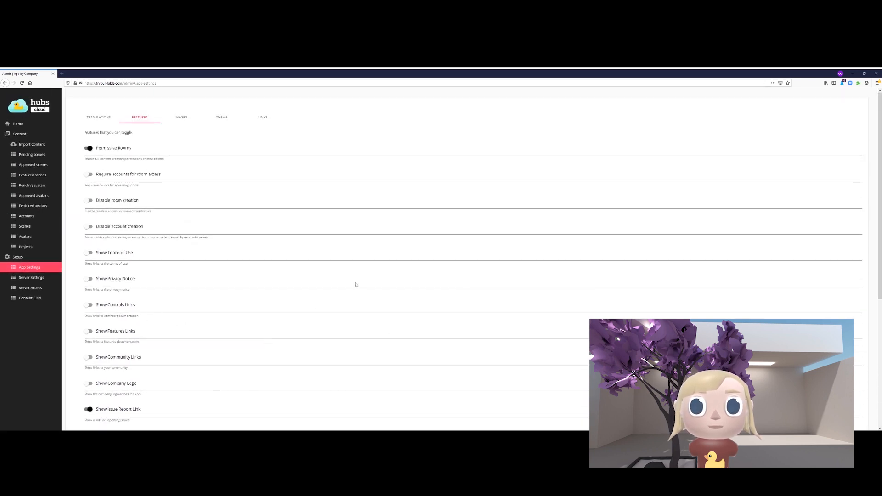
scroll(356, 289, down, 6)
scroll(361, 311, down, 1)
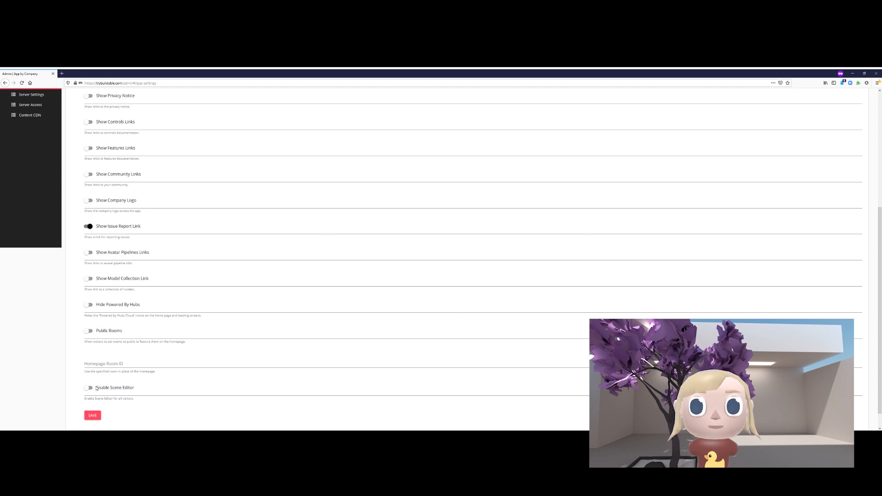
- Toggle Enable Scene Editor on and back off, then bring up the IMAGES settings
drag(96, 388, 158, 389)
click(125, 391)
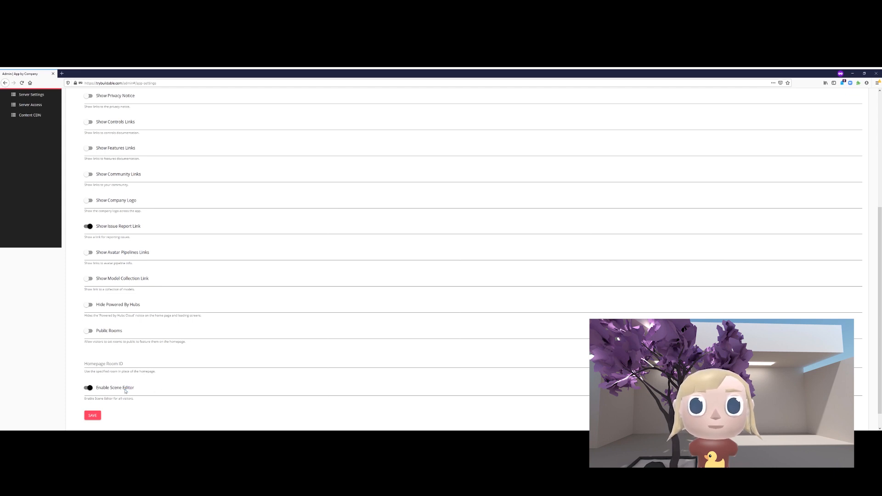
click(125, 391)
scroll(381, 337, up, 5)
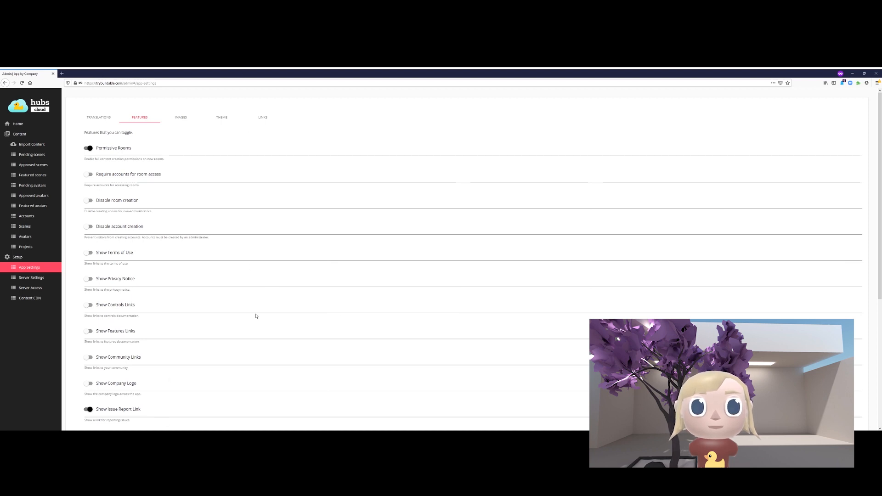
scroll(256, 316, down, 5)
scroll(256, 316, up, 5)
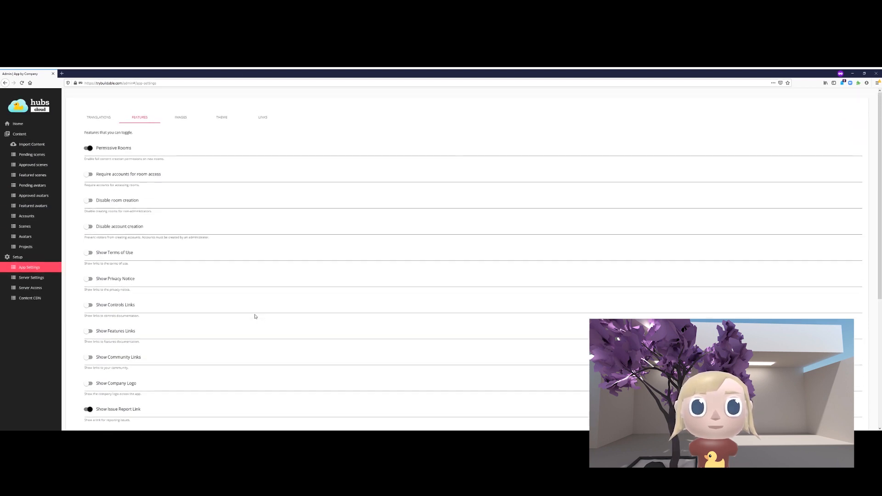
click(181, 118)
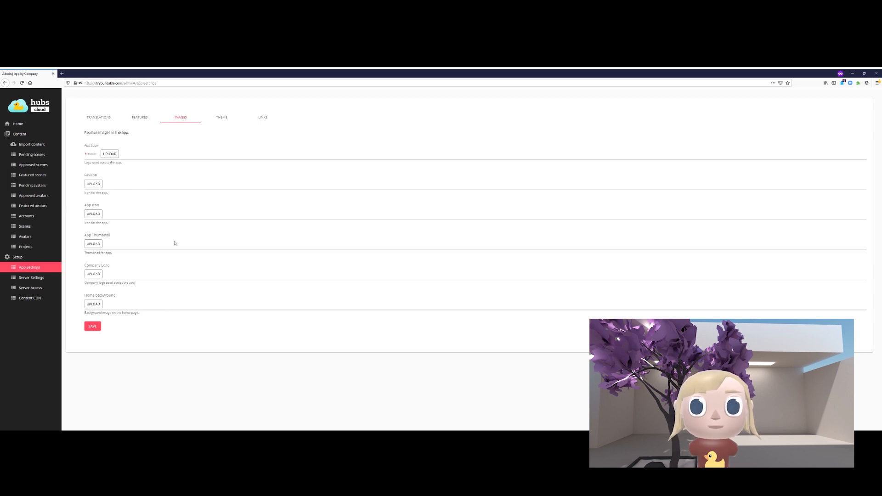
click(222, 119)
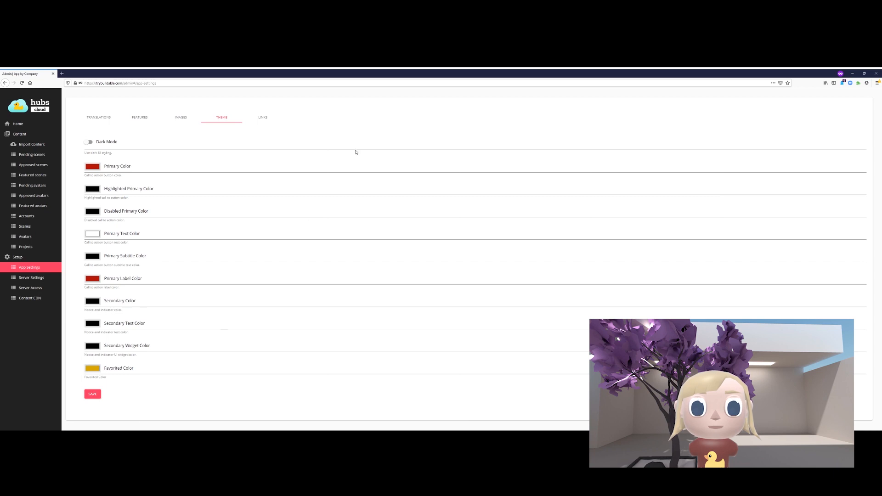
click(264, 120)
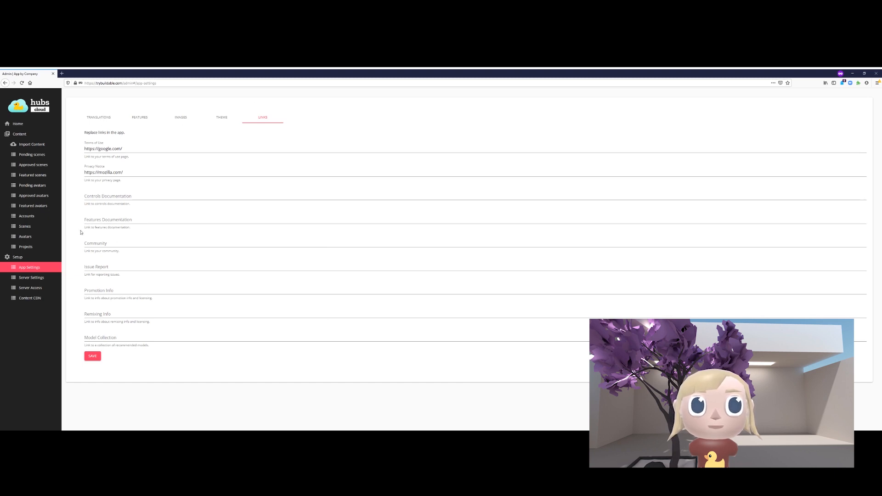
double_click(133, 152)
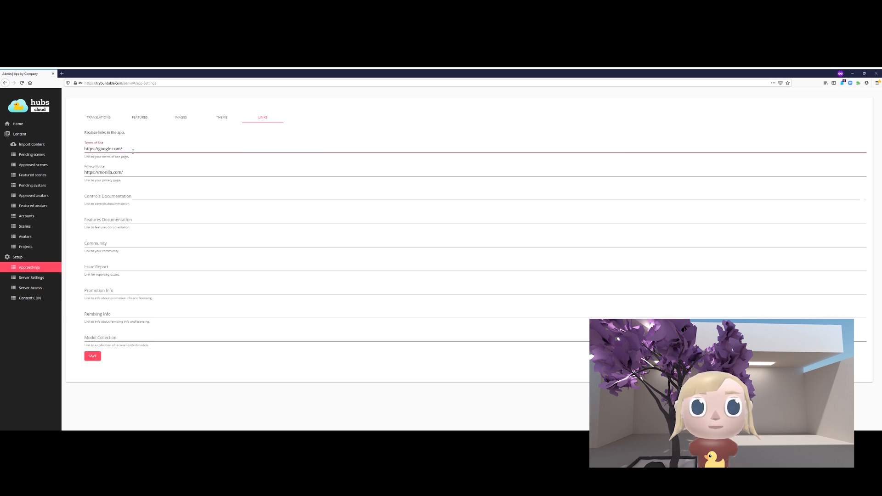
drag(132, 151, 78, 141)
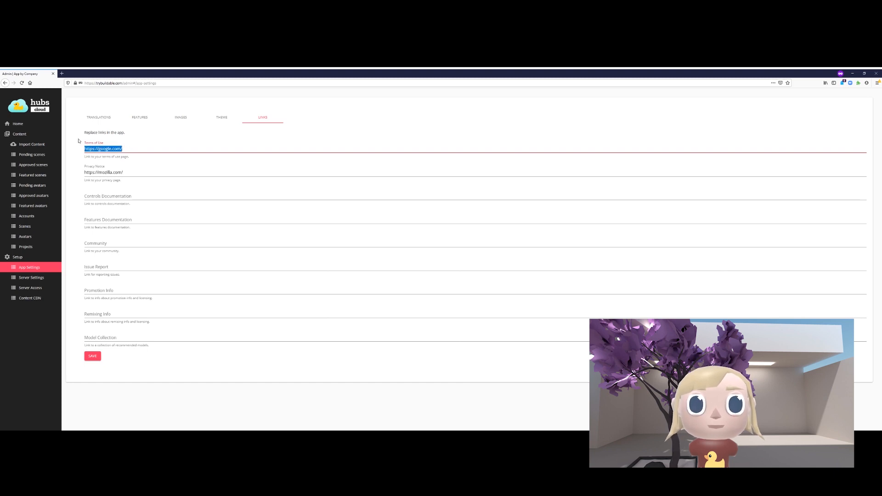
key(BackSpace)
click(103, 189)
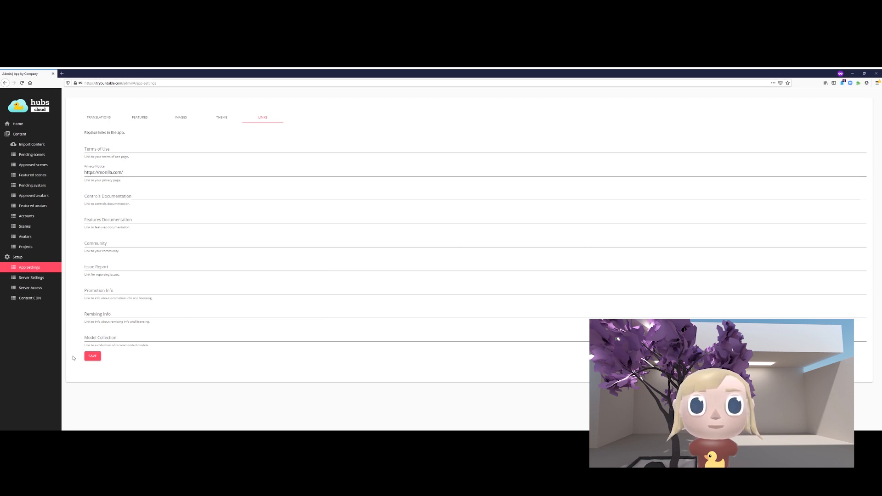
click(92, 357)
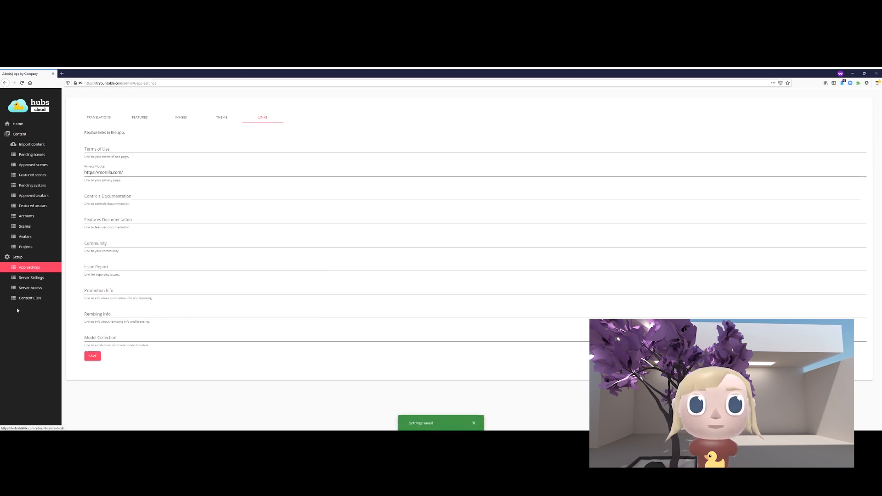
click(103, 117)
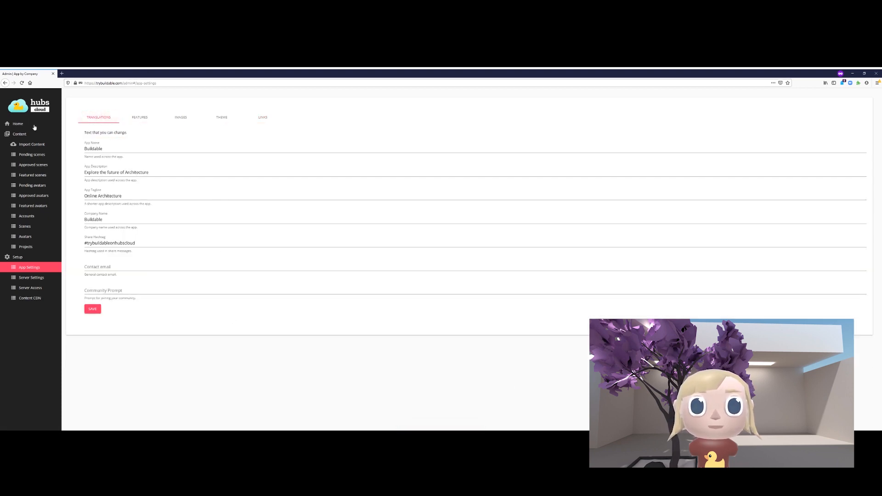
- Check the Import Content page's avatar/scene URL field, then open Pending scenes
click(33, 146)
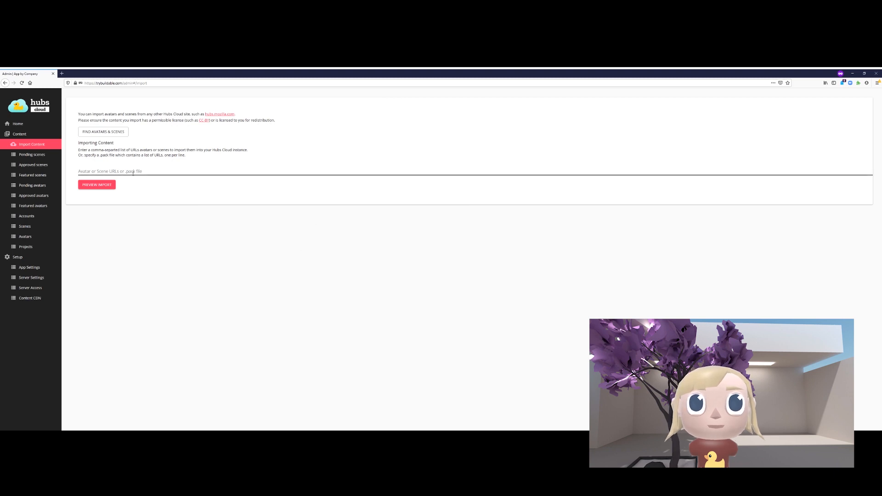
click(79, 172)
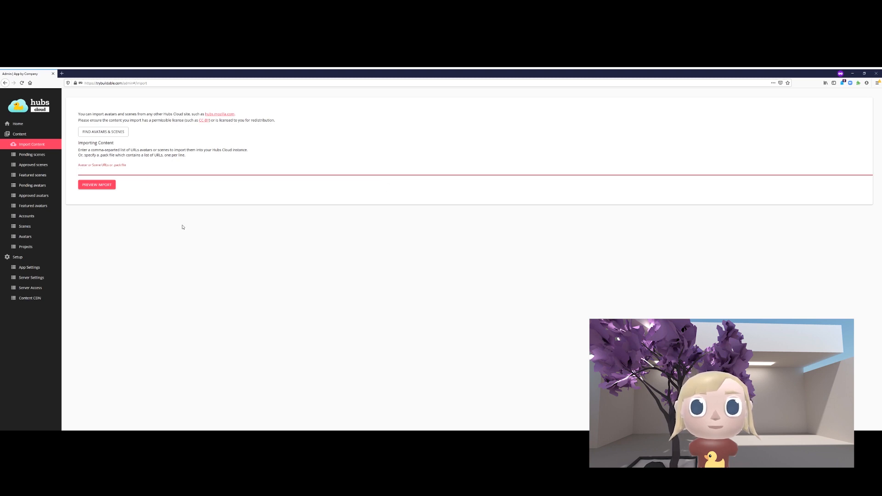
click(31, 156)
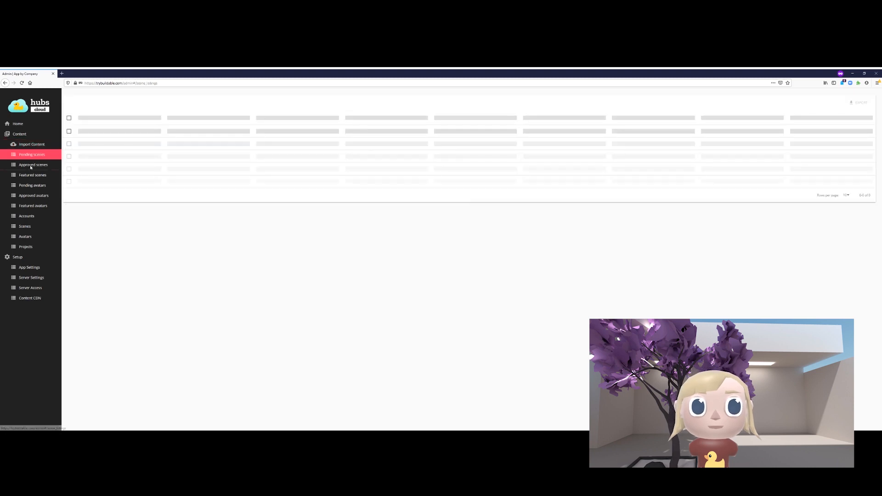
- From Approved scenes, open the Sketchup Export Demo page in a new tab and copy its URL
click(30, 166)
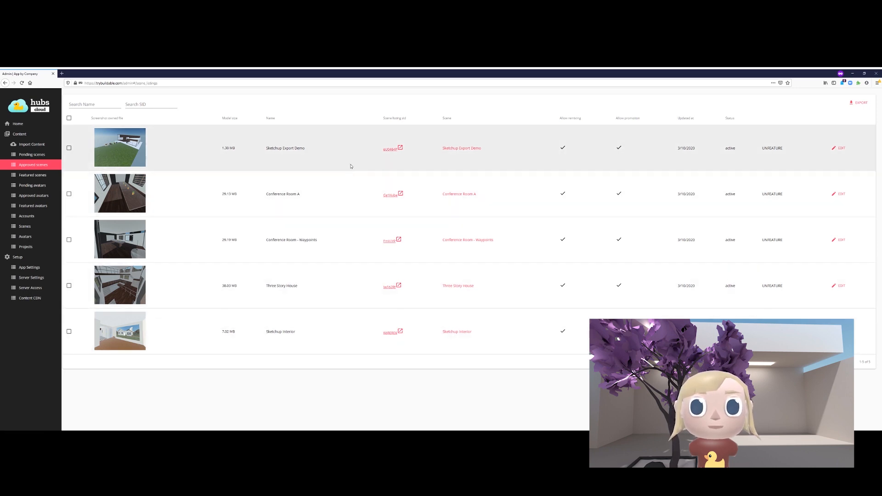
click(394, 149)
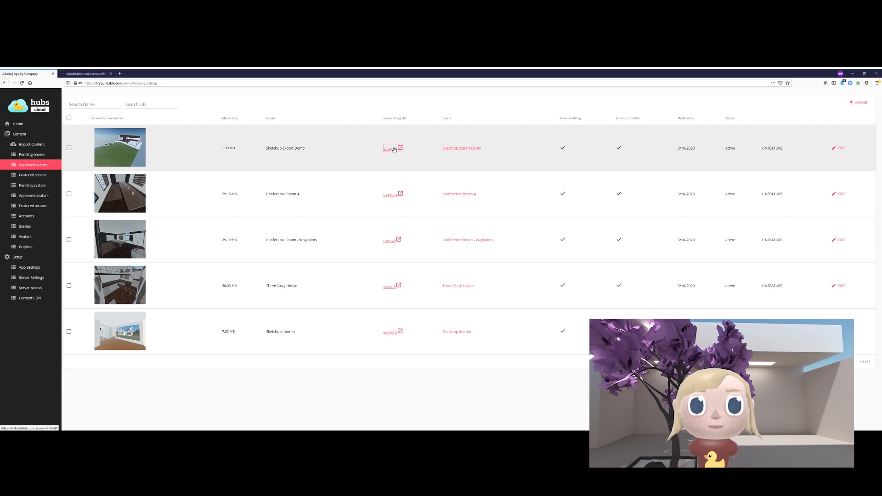
click(92, 75)
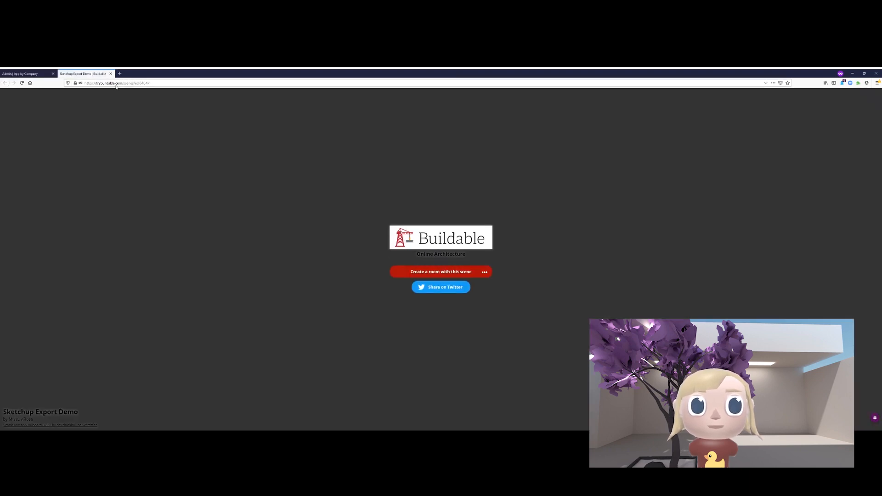
click(116, 83)
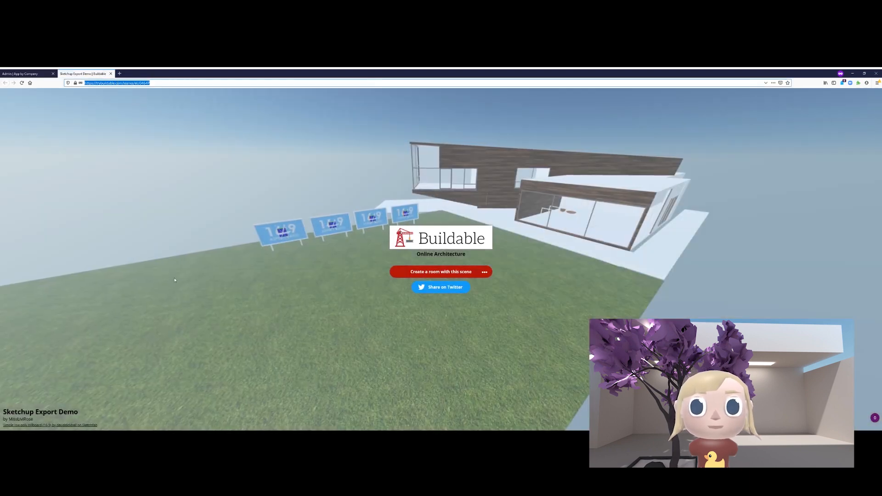
click(137, 104)
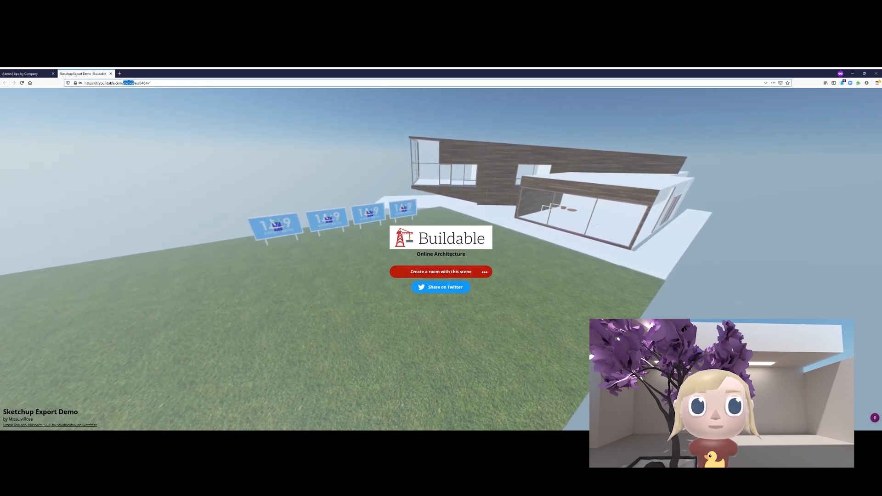
click(22, 76)
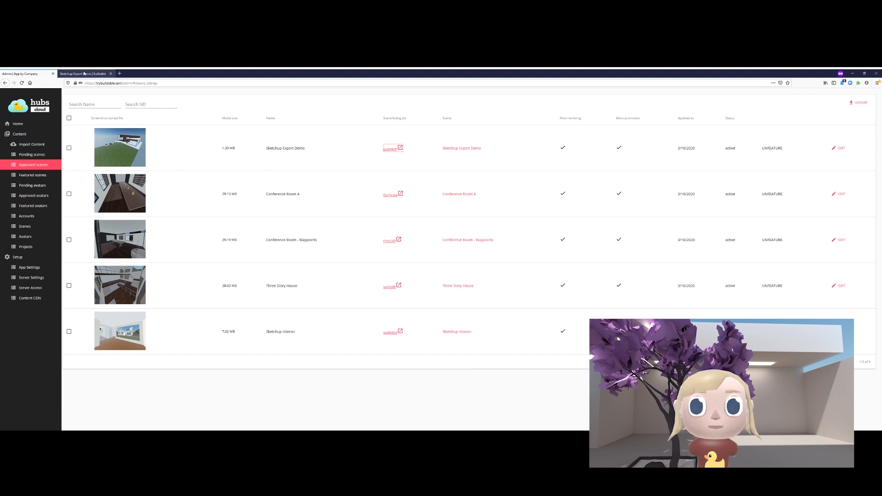
- Paste the Sketchup Export Demo scene address into Import Content and preview the import
click(23, 145)
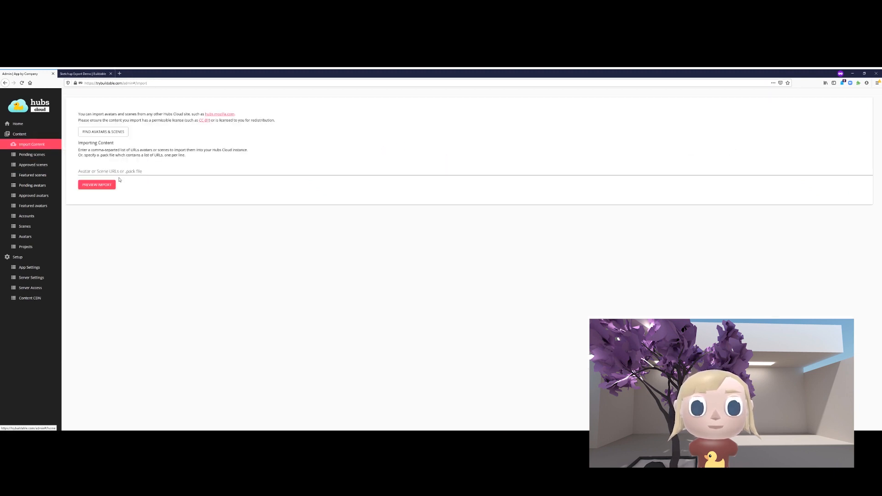
click(117, 171)
key(ctrl+v)
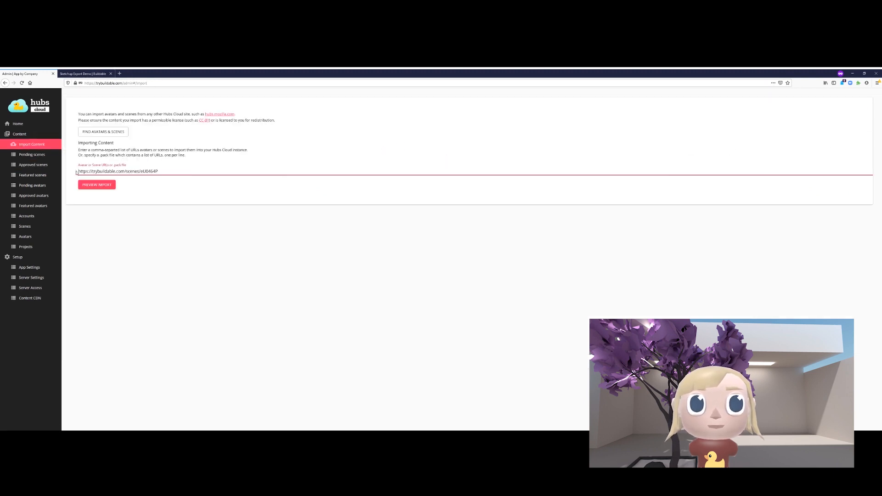
click(97, 185)
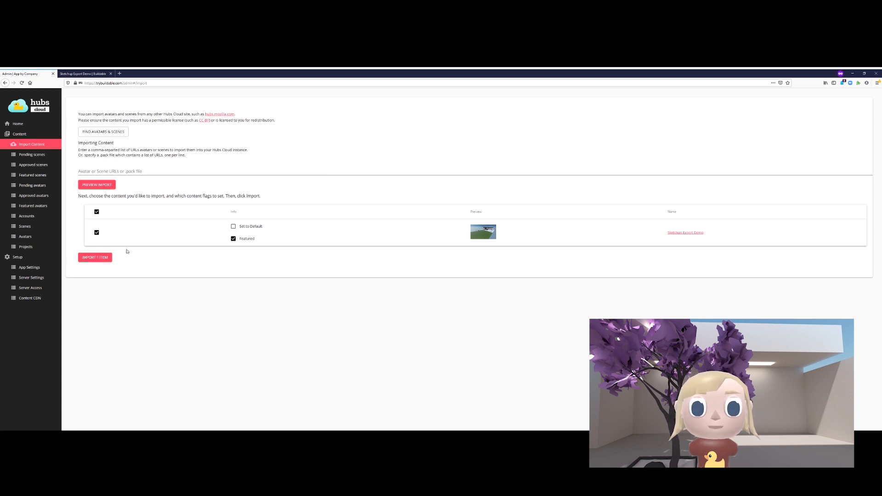
- Deselect and reselect the Sketchup Export Demo item so it stays included as Featured
click(107, 172)
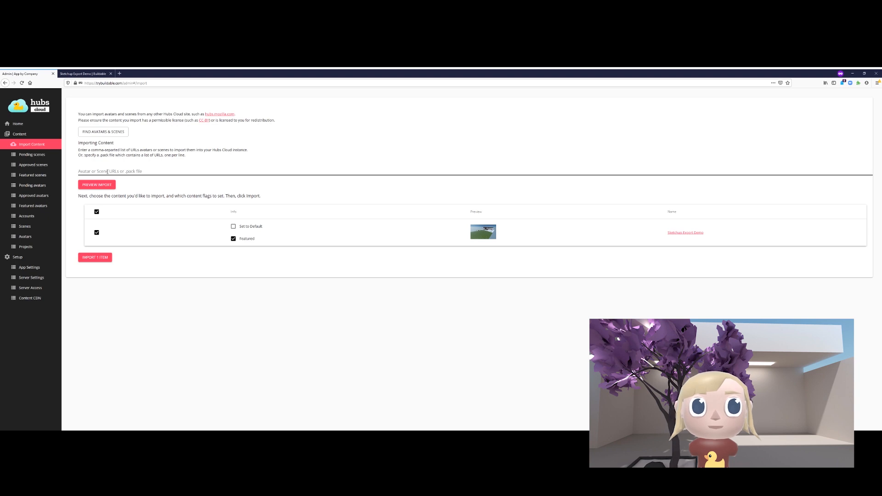
click(97, 233)
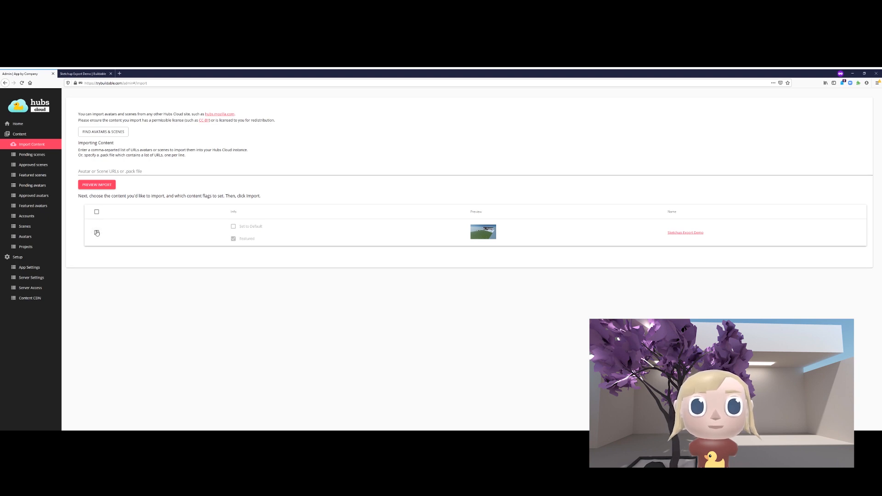
click(97, 232)
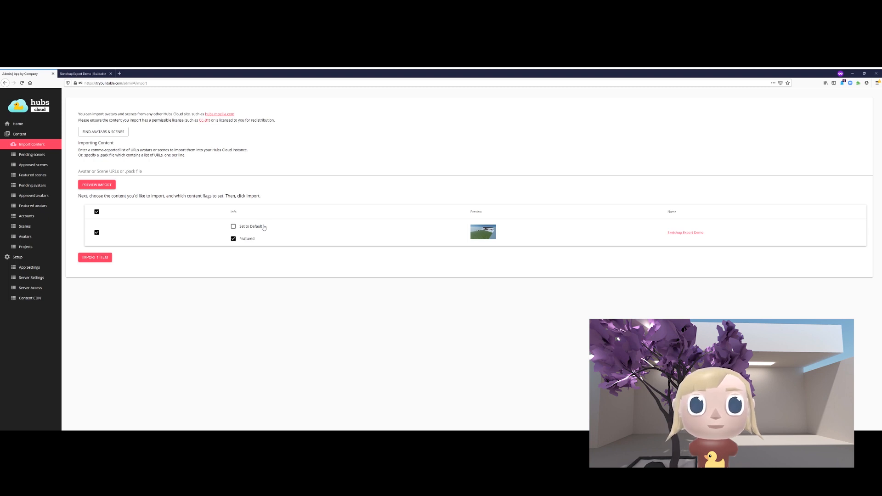
- Browse the approved and featured scenes, pending and approved avatars, all avatars and projects, ending on Featured scenes
click(39, 166)
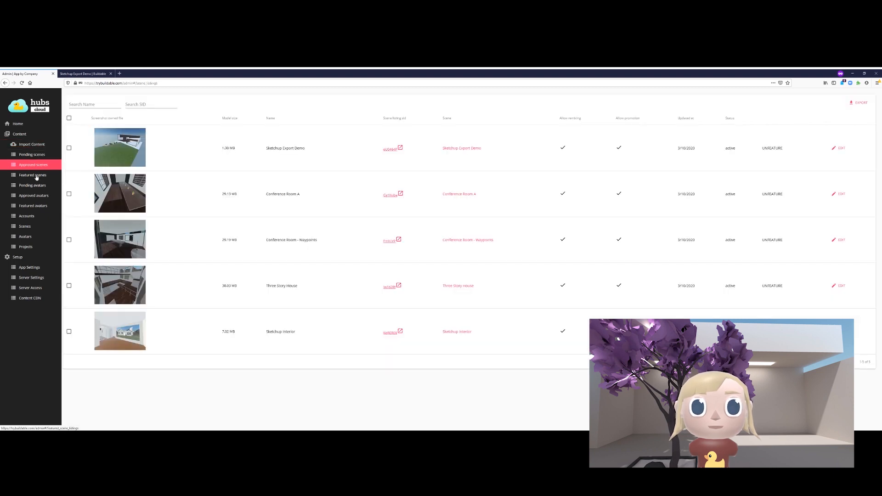
click(37, 175)
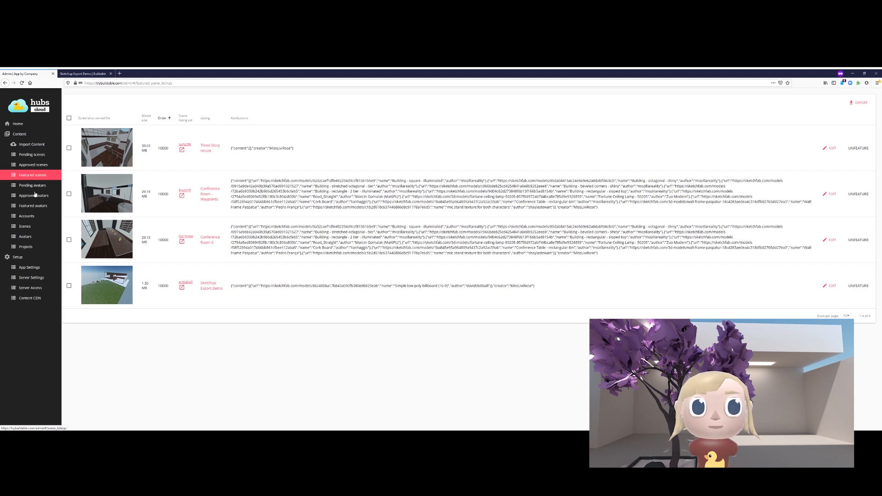
click(26, 189)
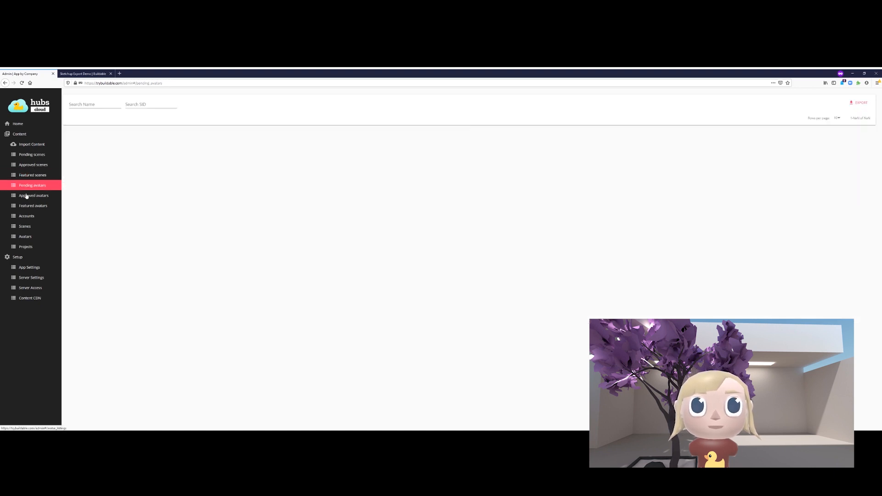
click(27, 196)
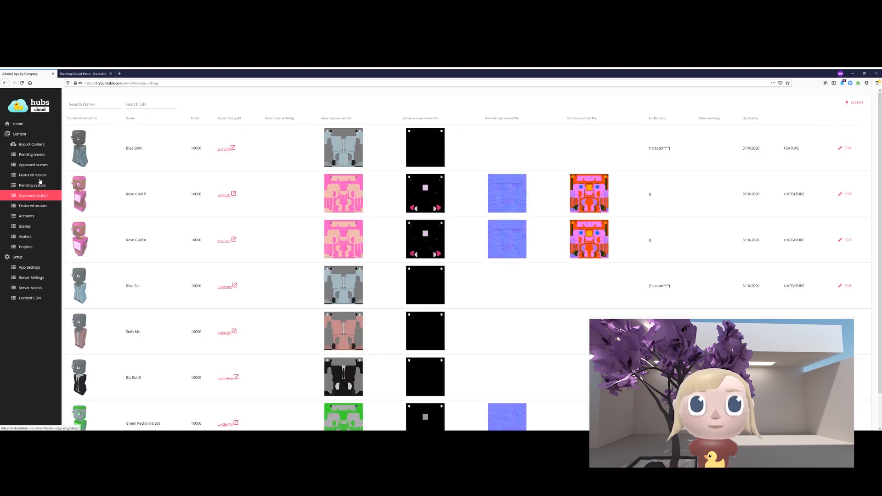
click(40, 184)
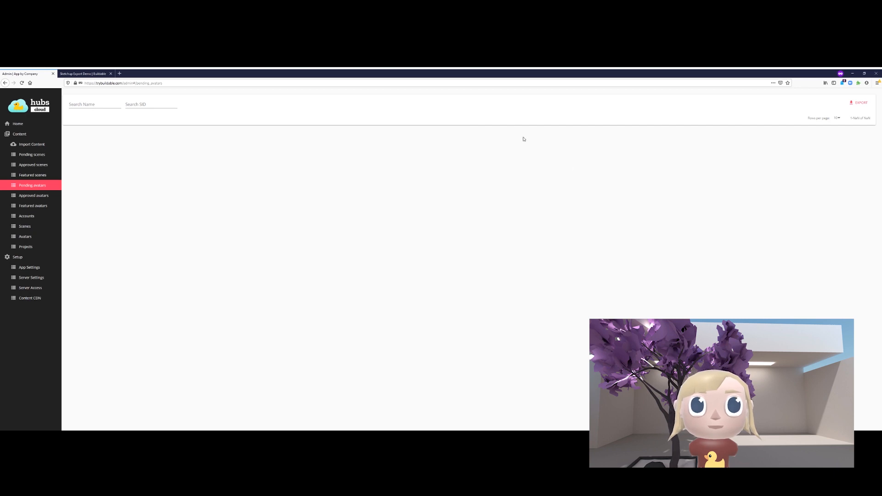
click(26, 238)
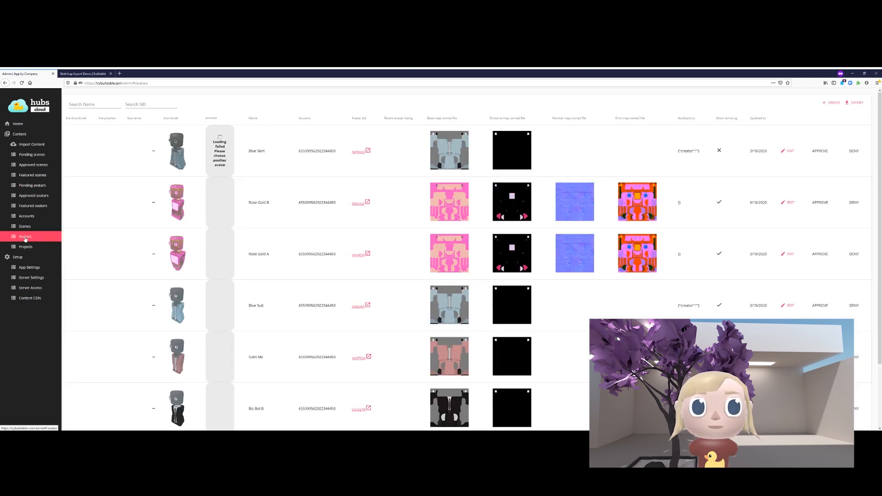
click(22, 248)
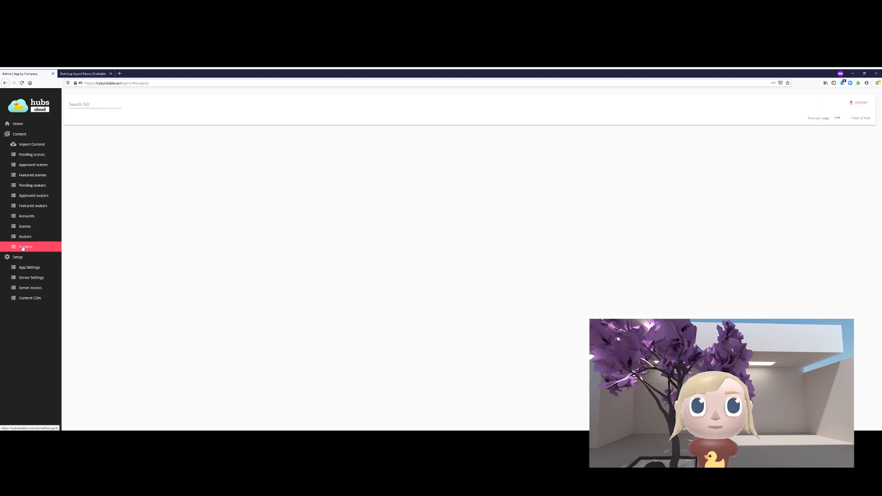
click(23, 176)
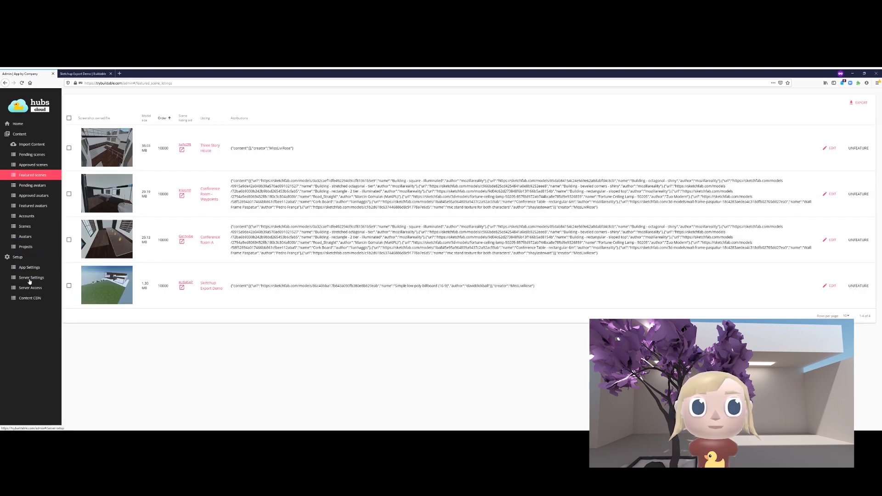
- Check the Content CDN and Server Access pages, then bring up Server Settings showing the API Keys fields
click(28, 298)
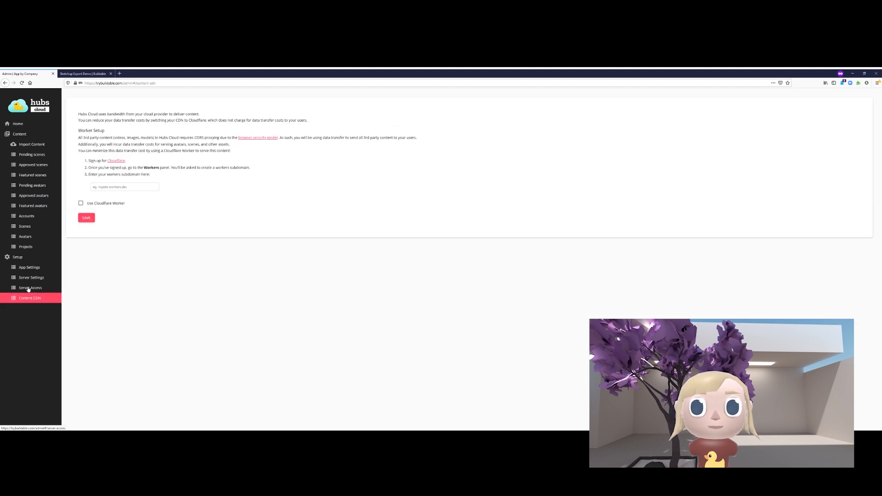
click(28, 289)
click(30, 304)
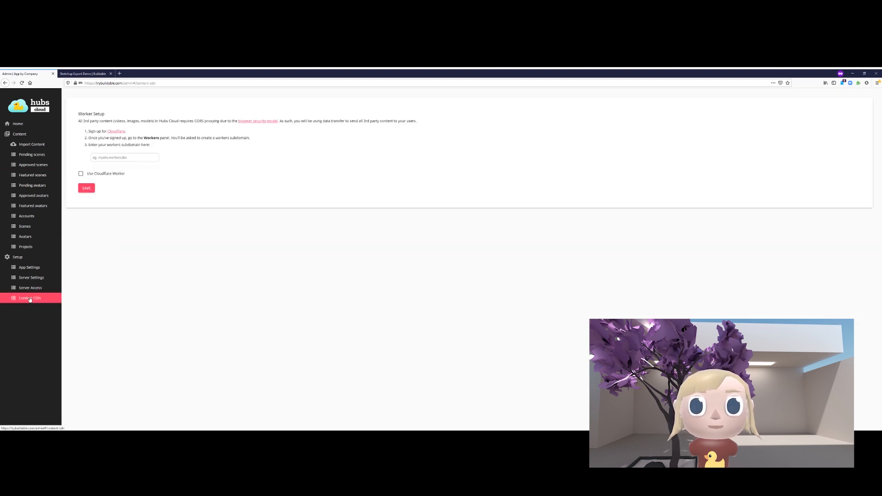
click(28, 289)
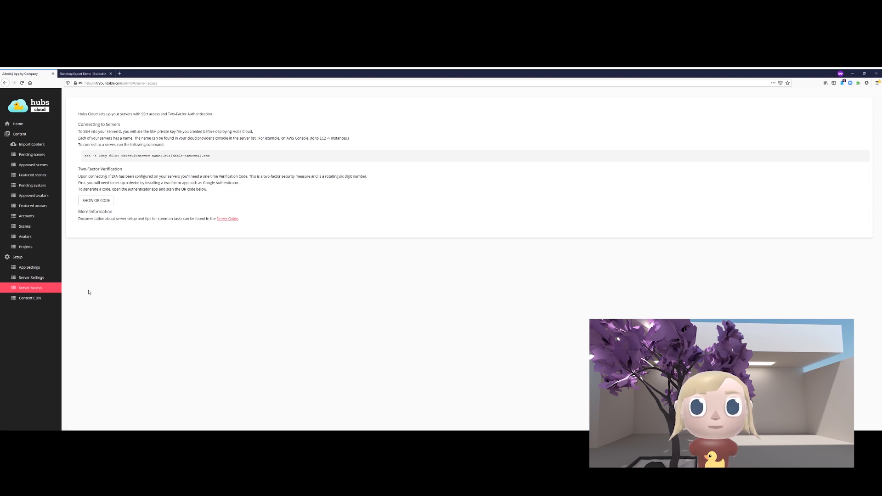
click(33, 278)
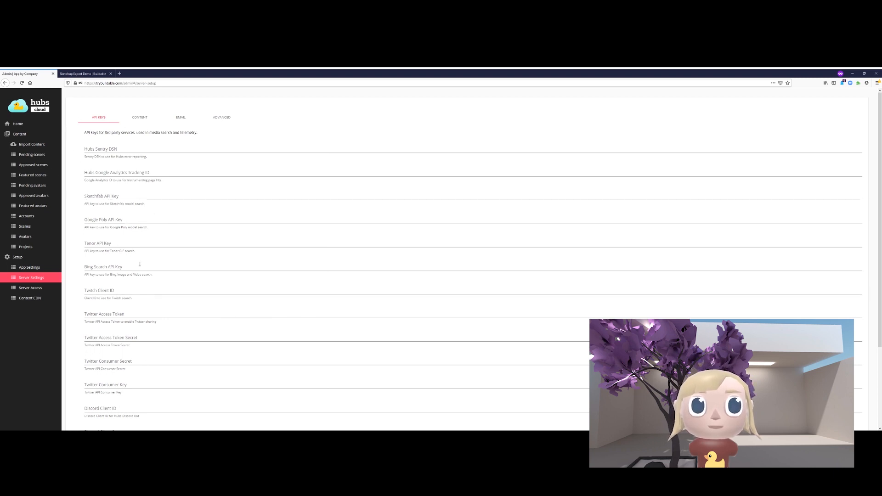
- Step through the Content, Email and Advanced server settings, scrolling down the Content Security Policy and header fields
scroll(123, 346, down, 3)
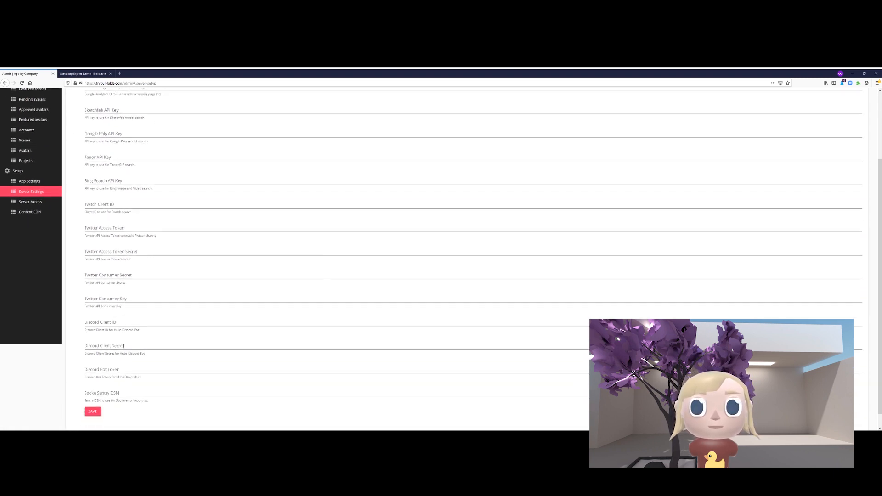
scroll(6, 257, up, 3)
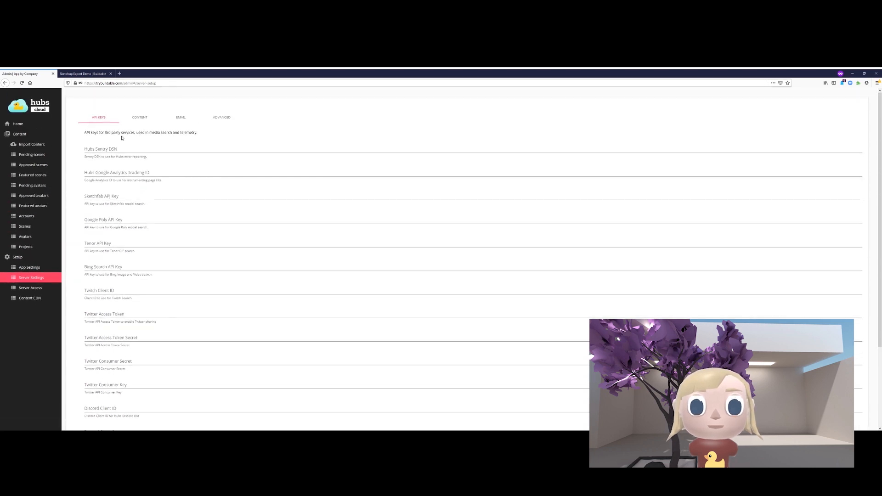
click(138, 118)
click(176, 118)
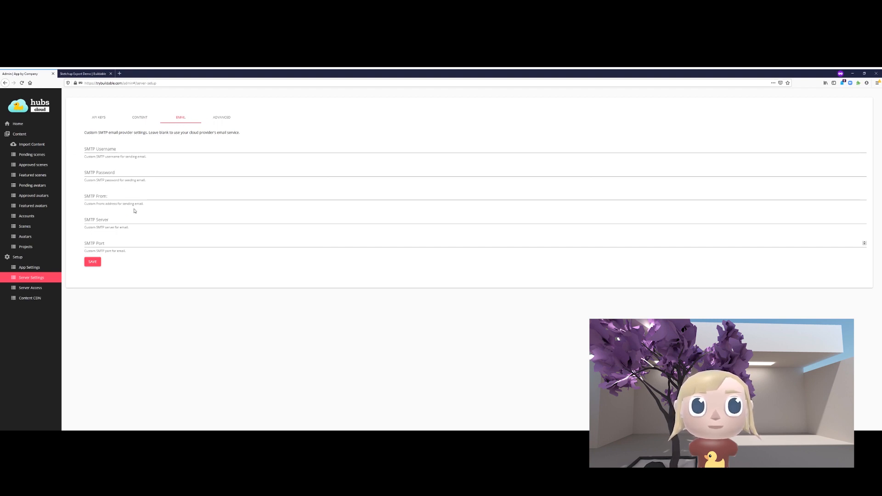
click(223, 117)
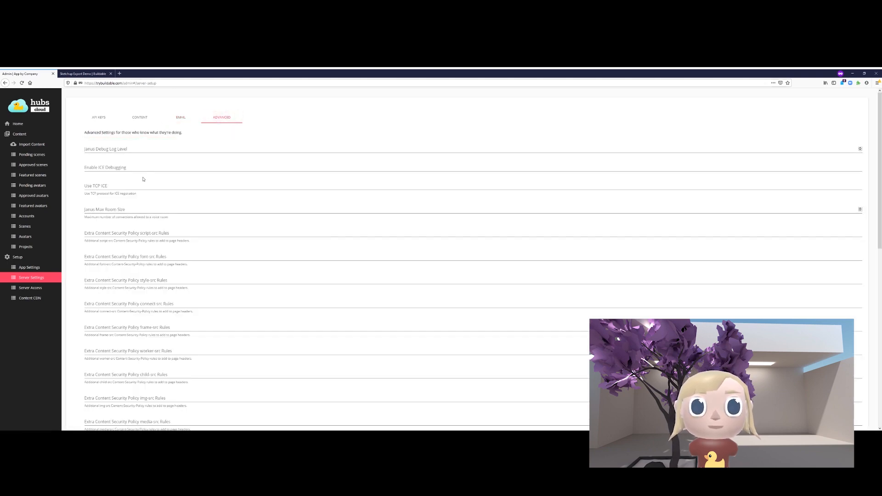
scroll(268, 195, down, 3)
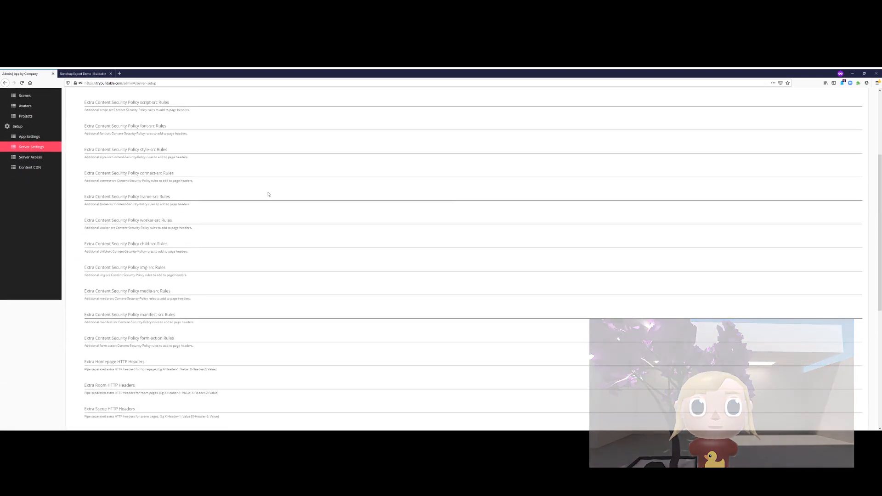
scroll(268, 193, down, 3)
scroll(268, 193, down, 3)
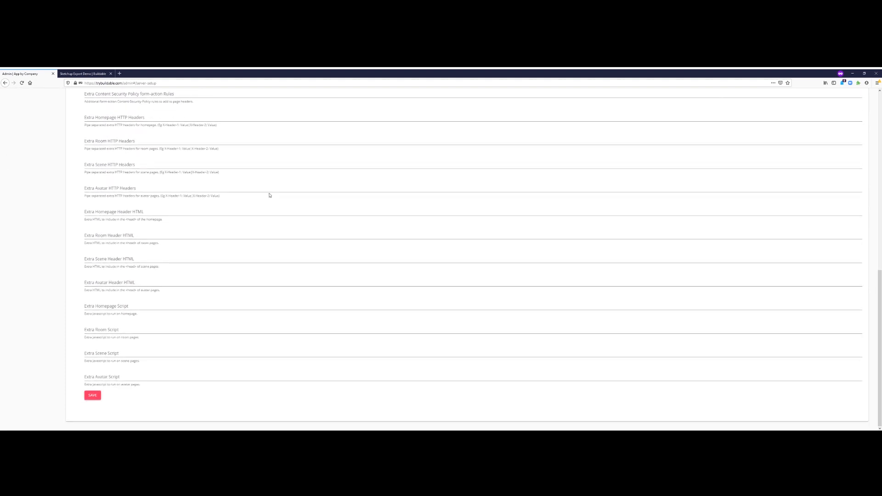